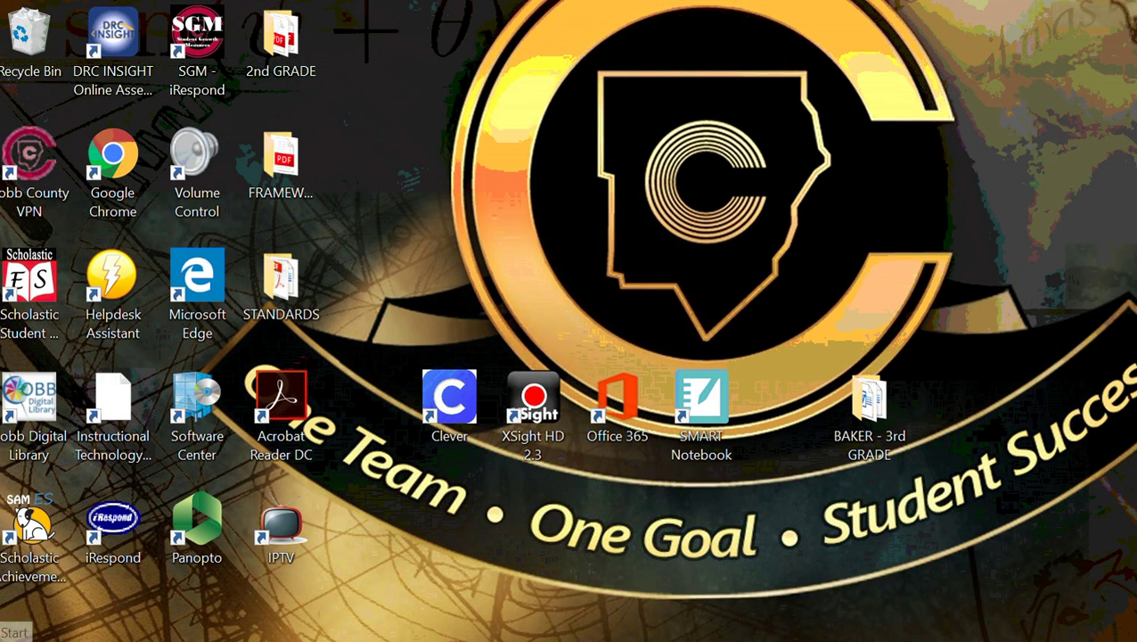
Open the Start menu's app list and close it twice, returning to the desktop.
{"action": "left_click", "coordinate": [12, 633]}
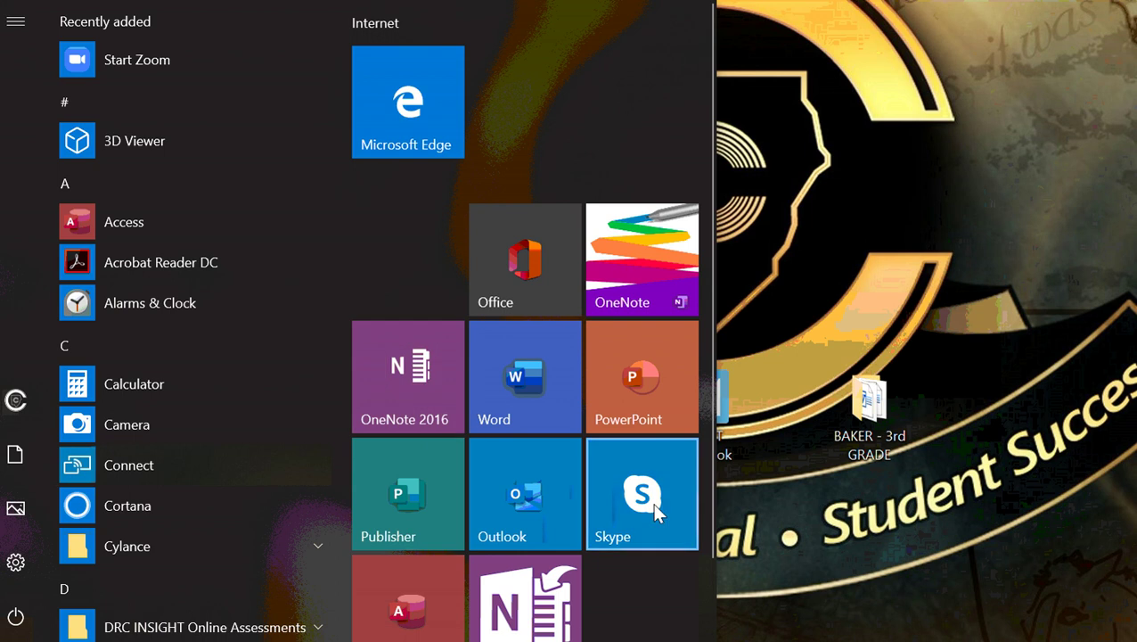
{"action": "left_click", "coordinate": [987, 547]}
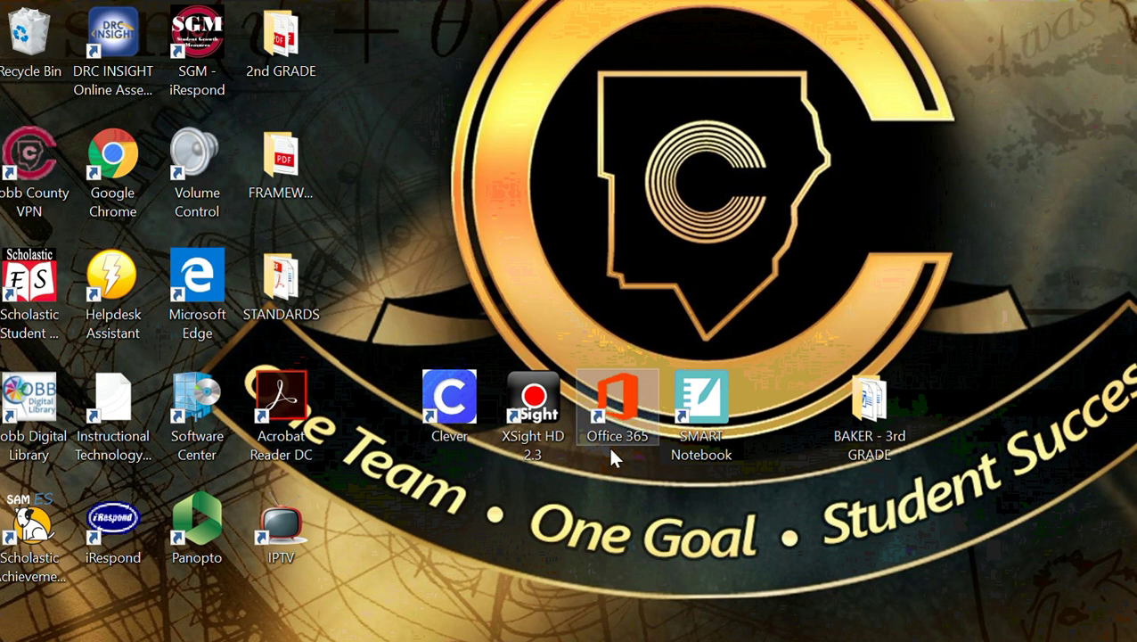
{"action": "key", "text": "super"}
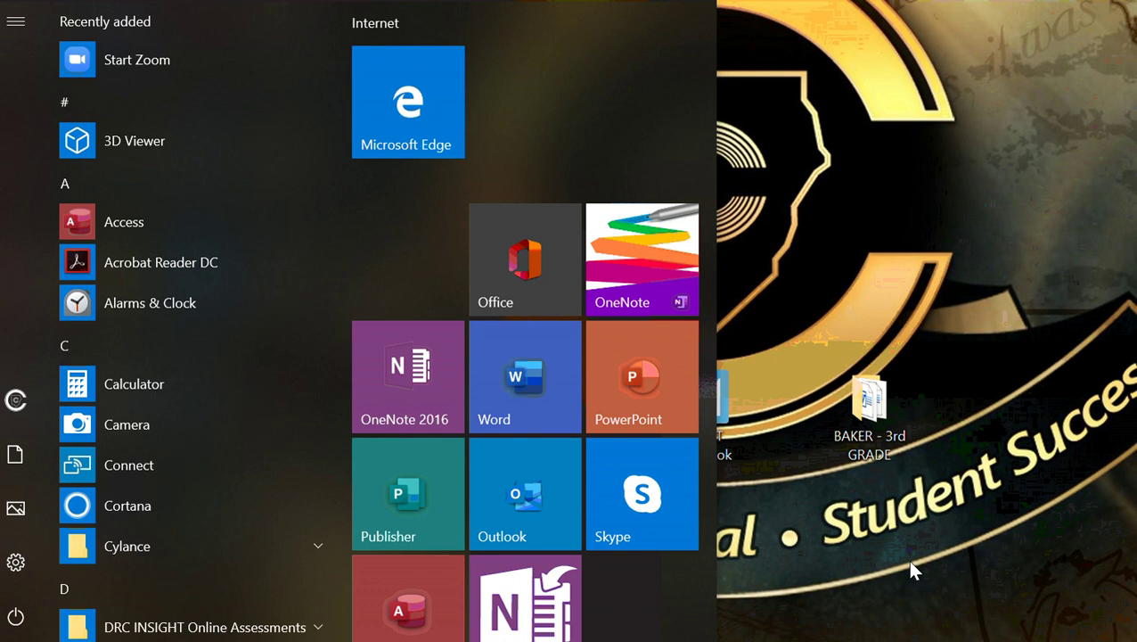
{"action": "left_click", "coordinate": [908, 559]}
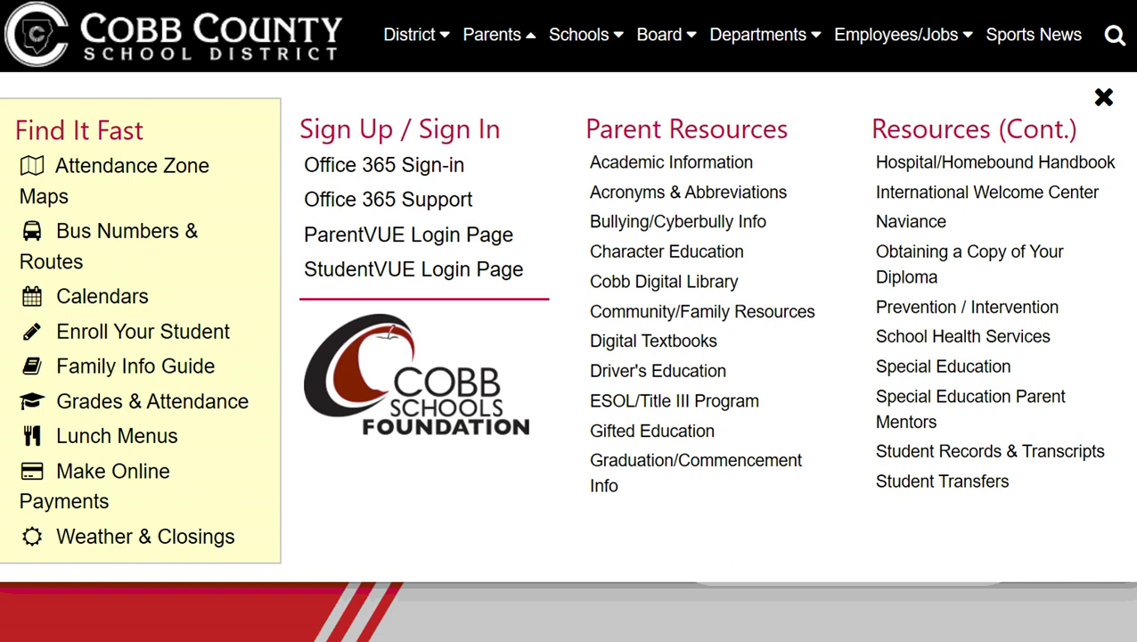
Expand the district site's Parents menu and choose Office 365 Sign-in.
{"action": "key", "text": "ctrl+l"}
{"action": "key", "text": "Escape"}
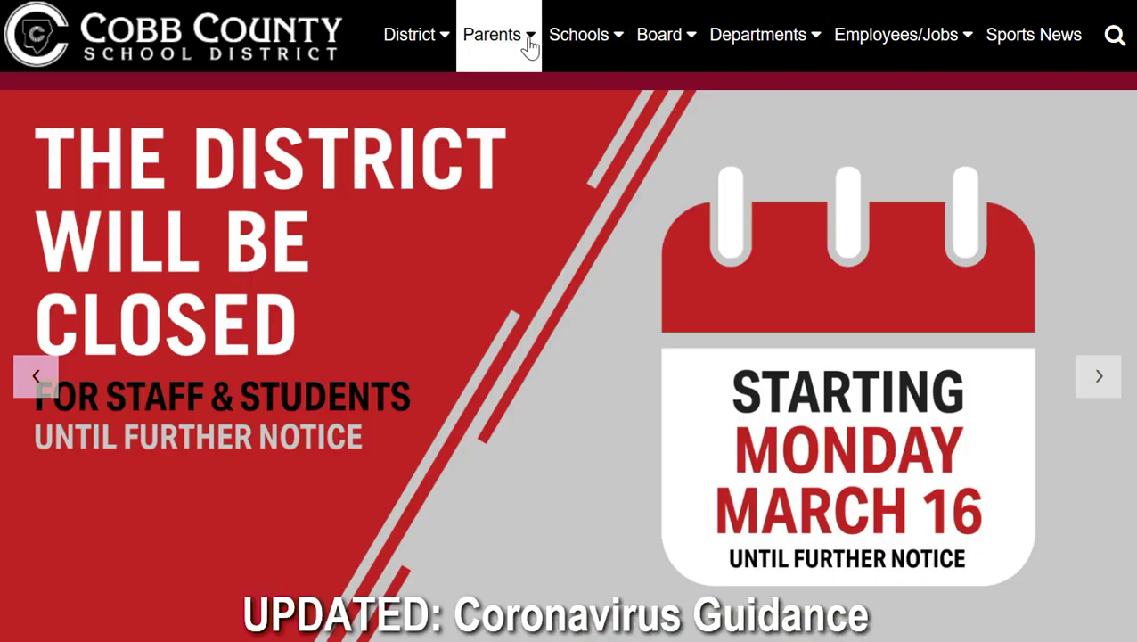
{"action": "left_click", "coordinate": [529, 45]}
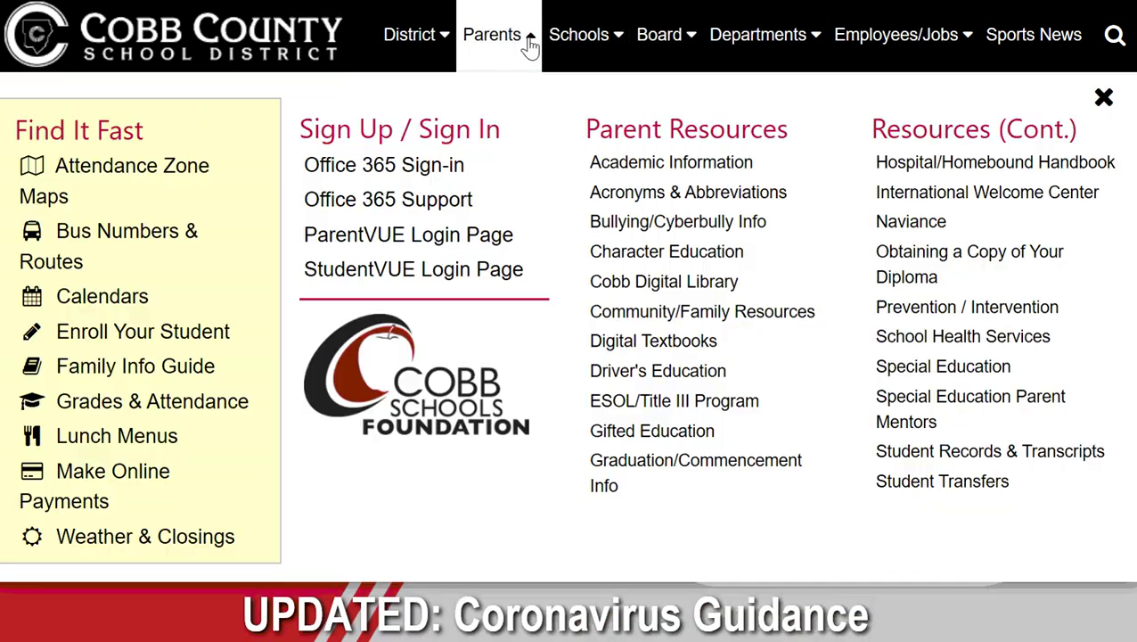
{"action": "left_click", "coordinate": [431, 177]}
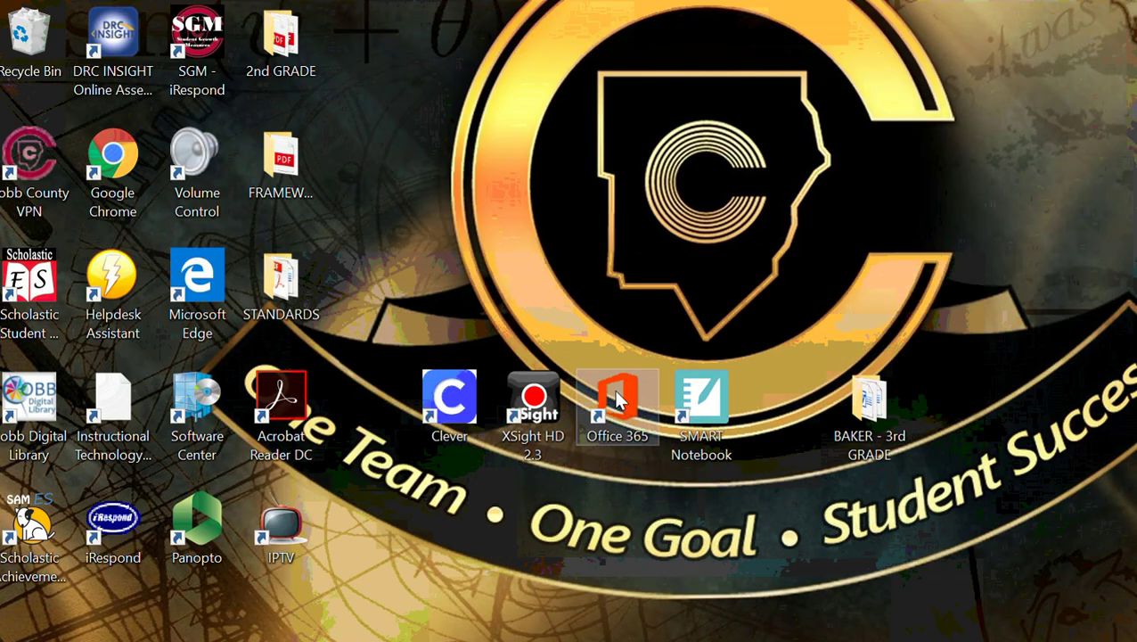
Launch the Office 365 desktop shortcut and go to Word from its home page.
{"action": "double_click", "coordinate": [620, 401]}
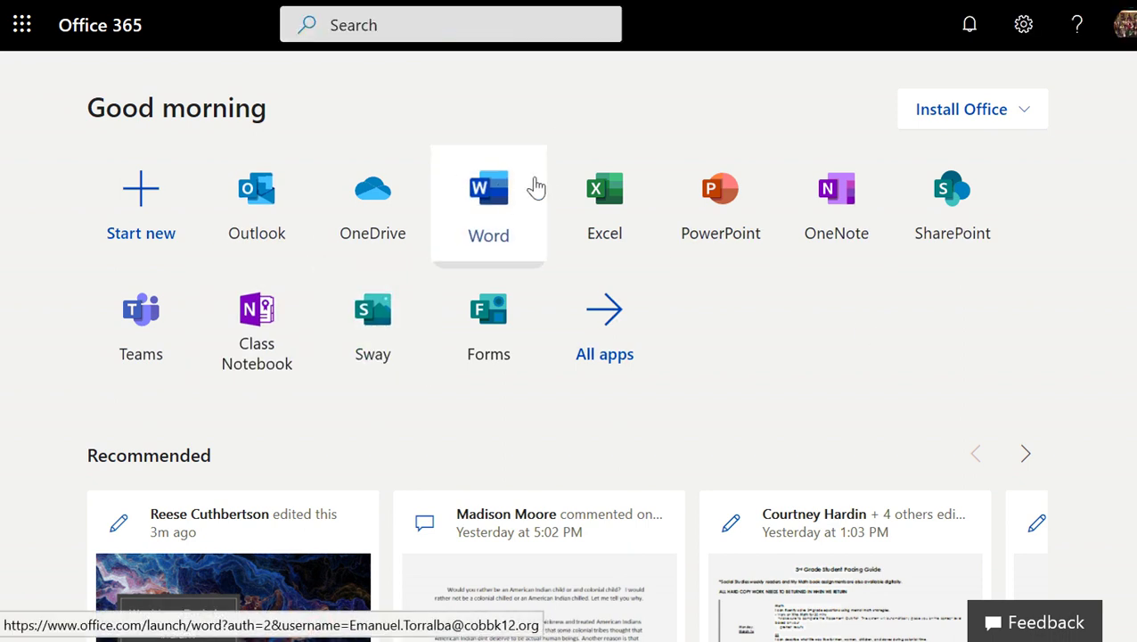
{"action": "left_click", "coordinate": [480, 189]}
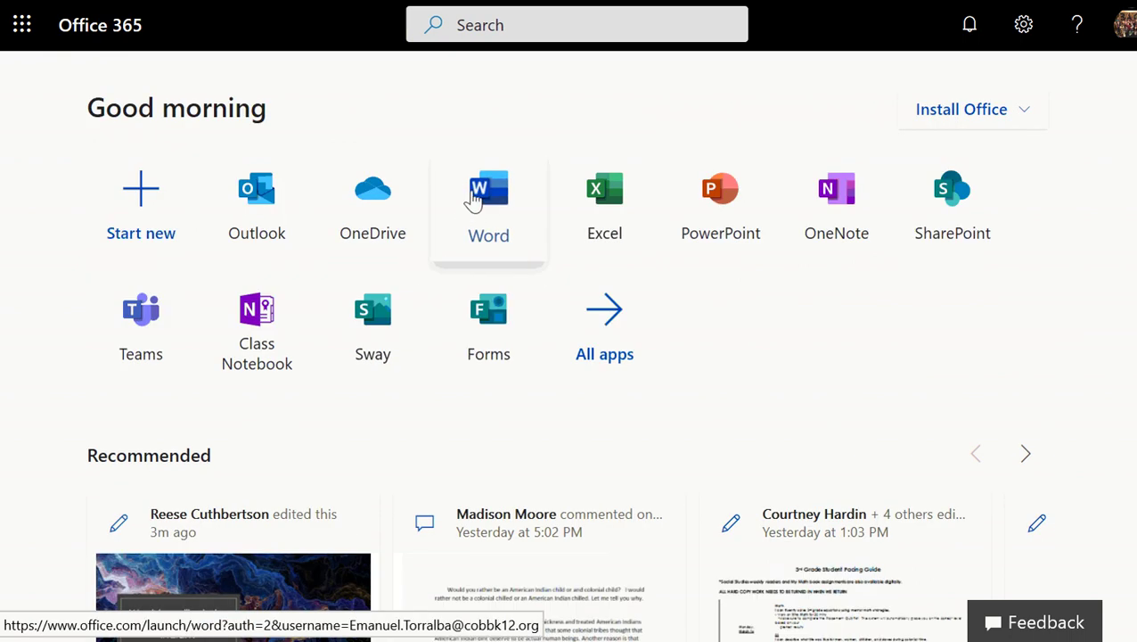
{"action": "left_click", "coordinate": [478, 197]}
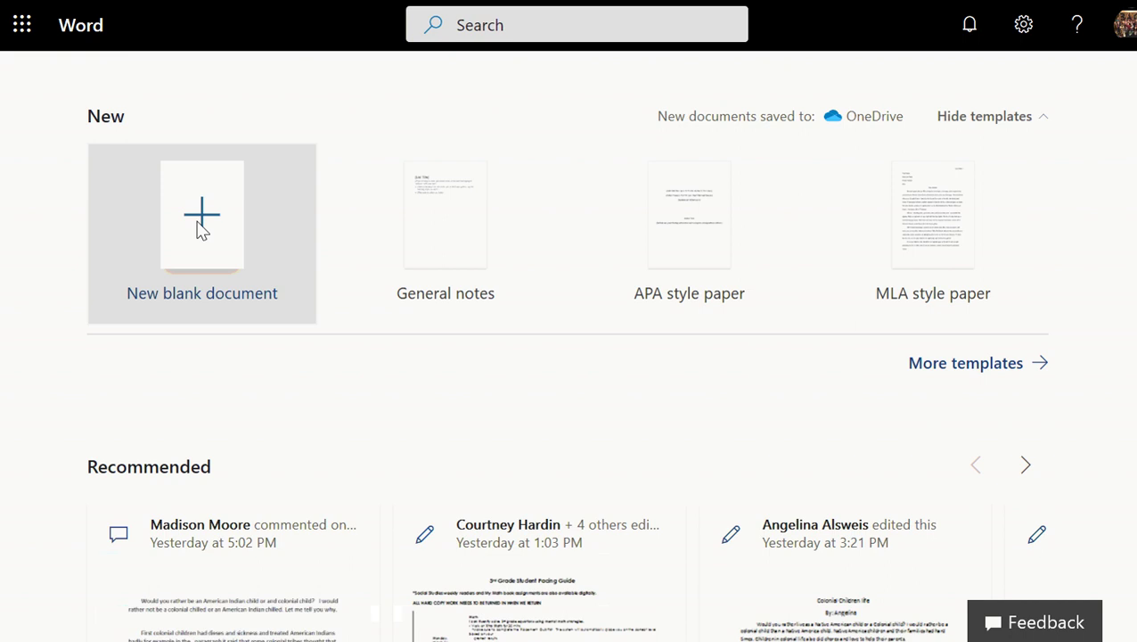
Create a new blank document, Document5, and select its title for renaming.
{"action": "left_click", "coordinate": [213, 240]}
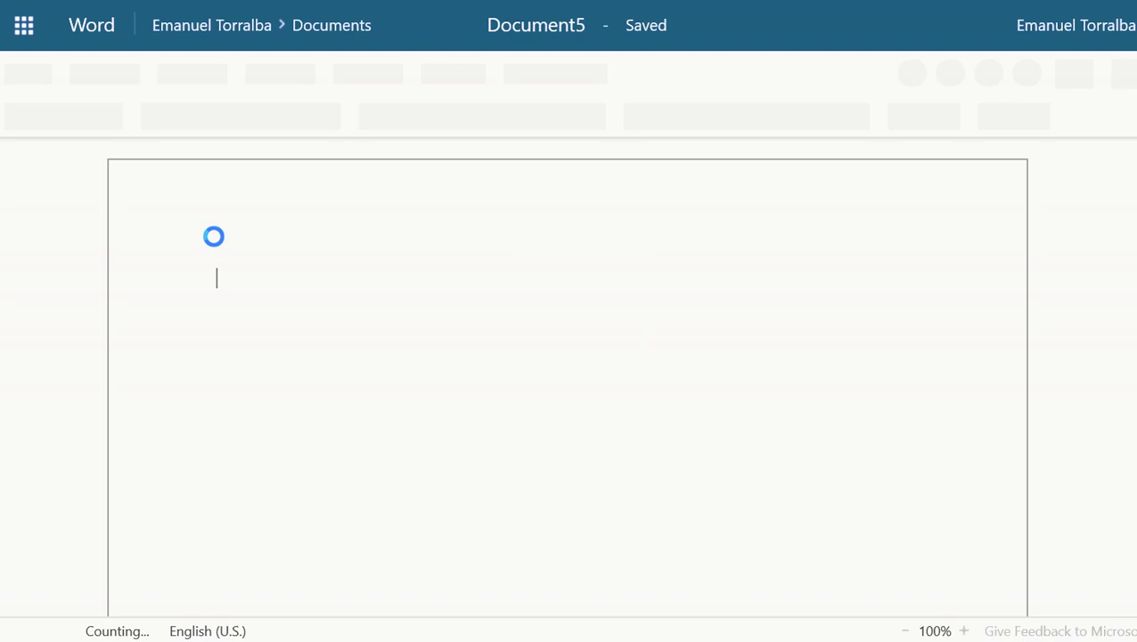
{"action": "left_click", "coordinate": [539, 30]}
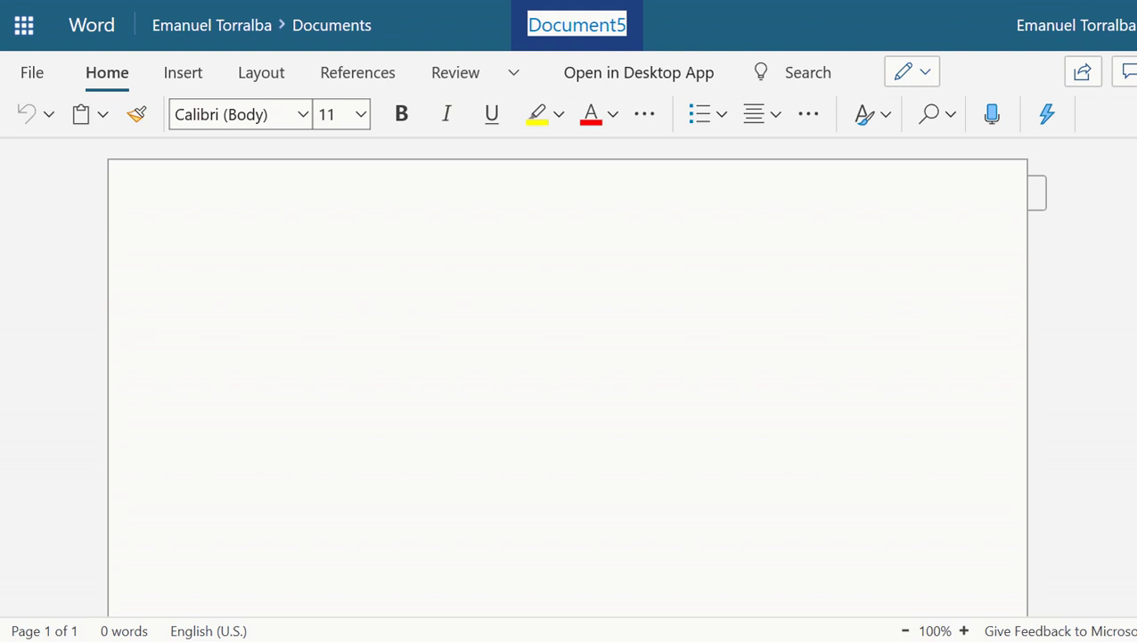
Replace the title Document5 with 'Small Moment - Beach' and return to the page.
{"action": "left_click", "coordinate": [660, 54]}
{"action": "left_click", "coordinate": [588, 29]}
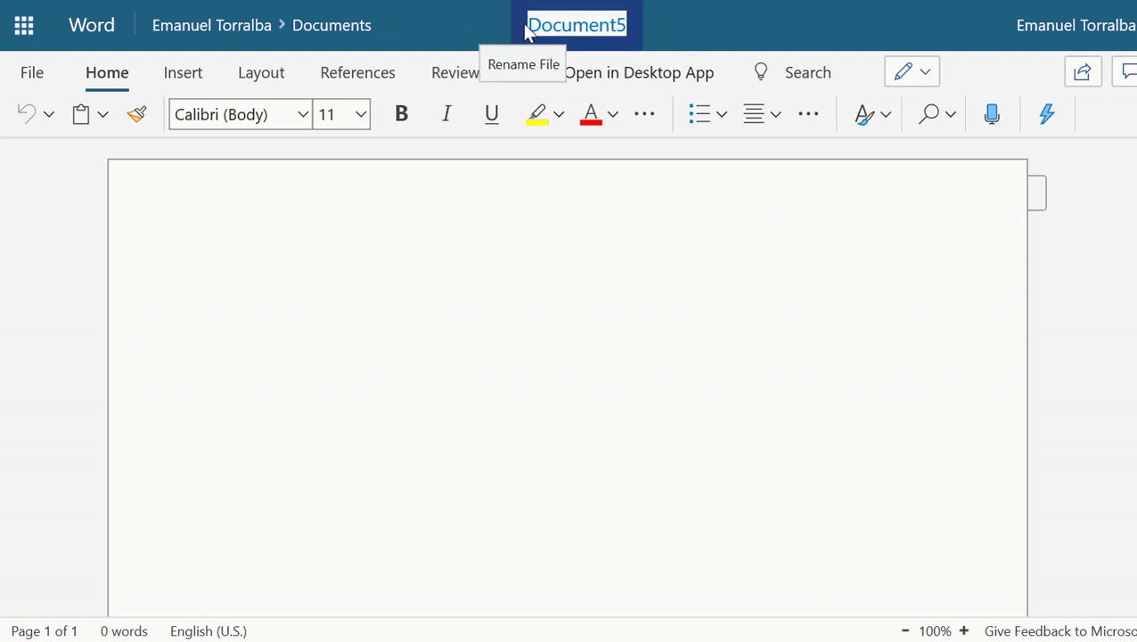
{"action": "type", "text": "Small Mo"}
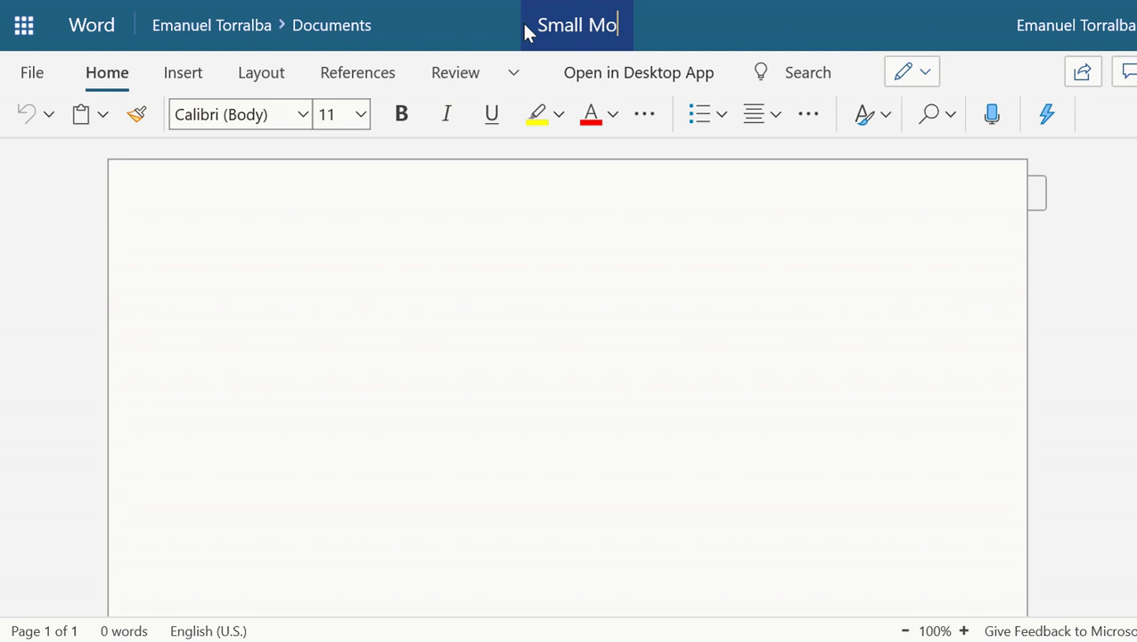
{"action": "type", "text": "ment - "}
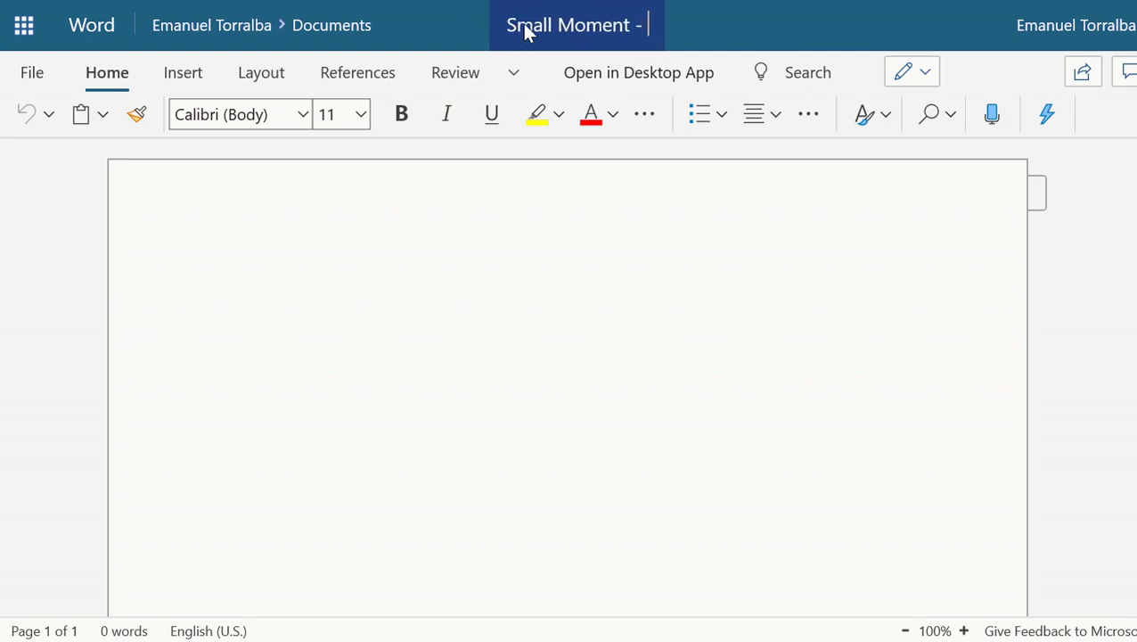
{"action": "type", "text": "Beach"}
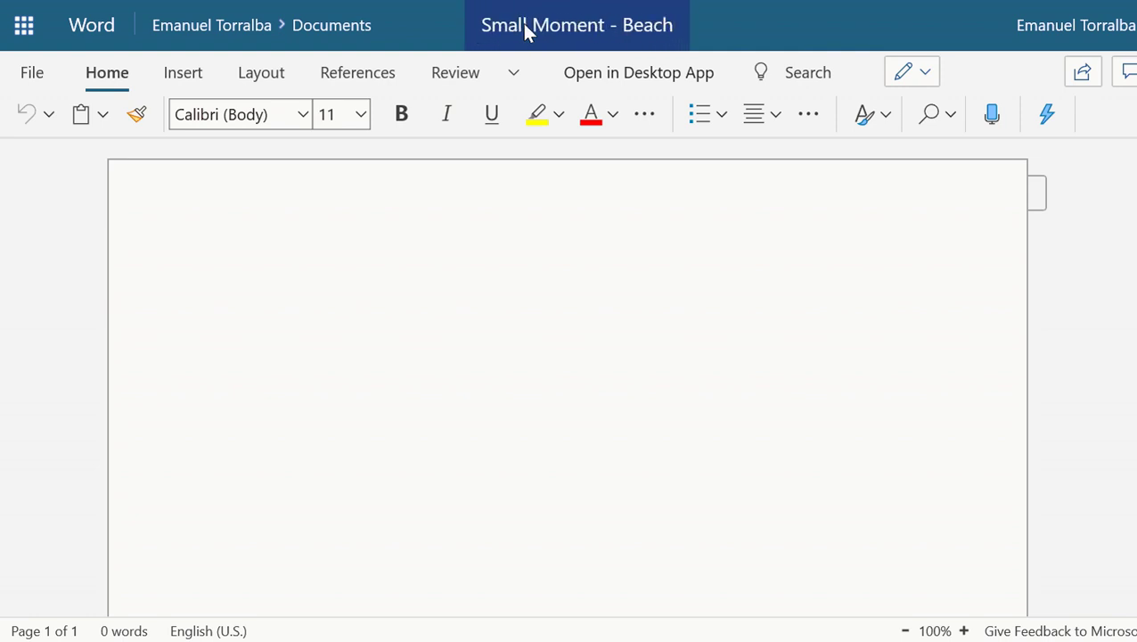
{"action": "left_click", "coordinate": [388, 312]}
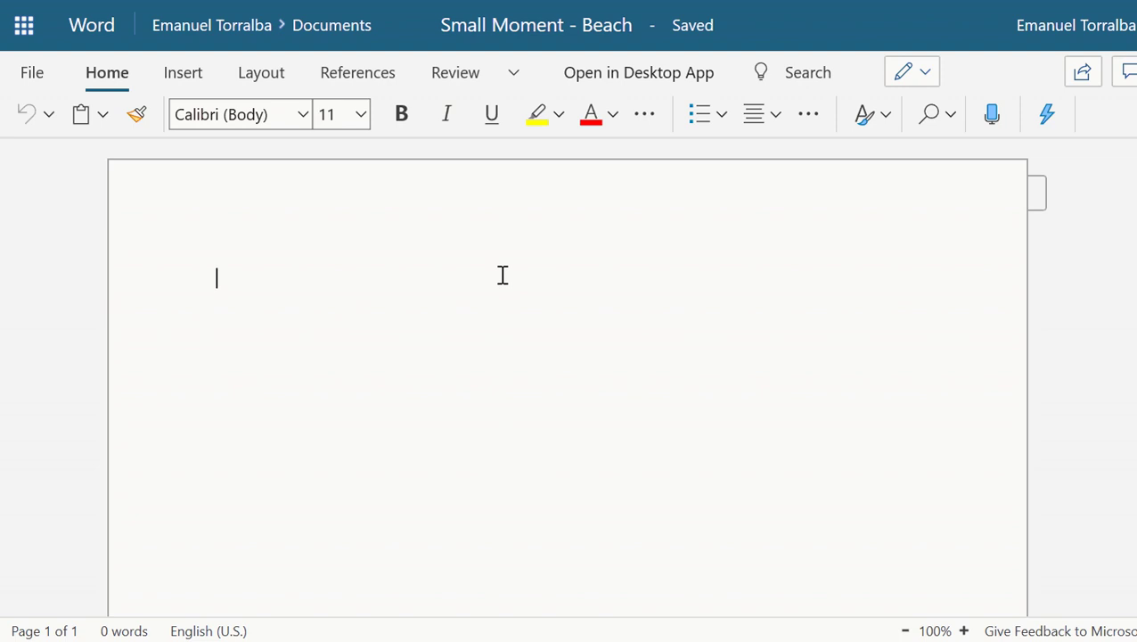
Type the title 'At Day at the Beach' with the author byline on the next line.
{"action": "type", "text": "At "}
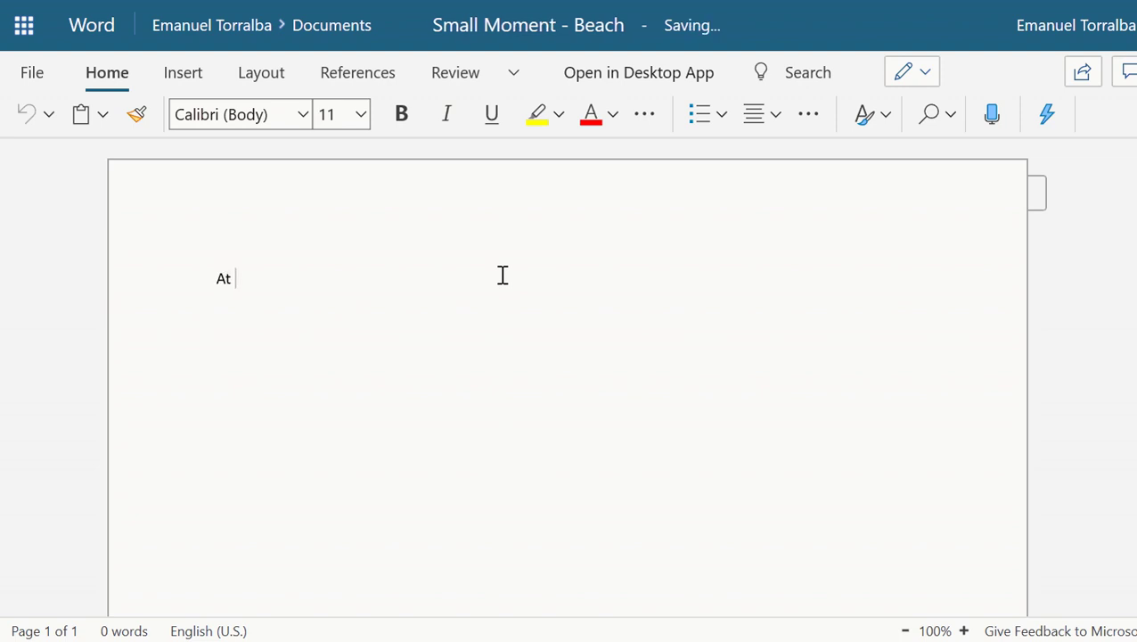
{"action": "type", "text": "Day at the Beach"}
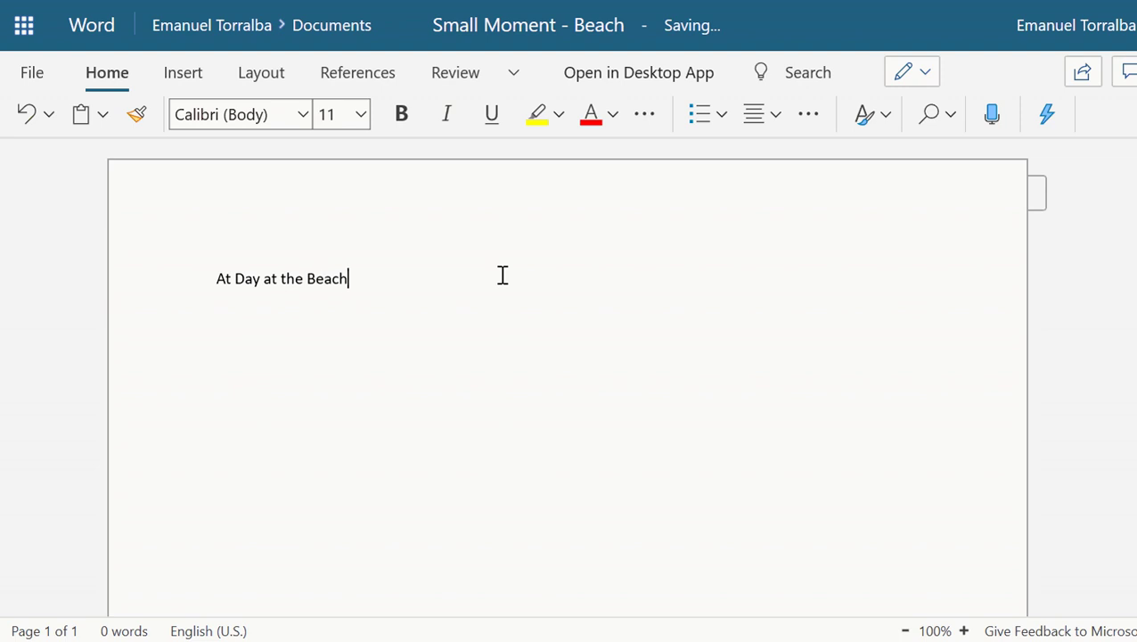
{"action": "key", "text": "Return"}
{"action": "type", "text": "By Mr. Torralba"}
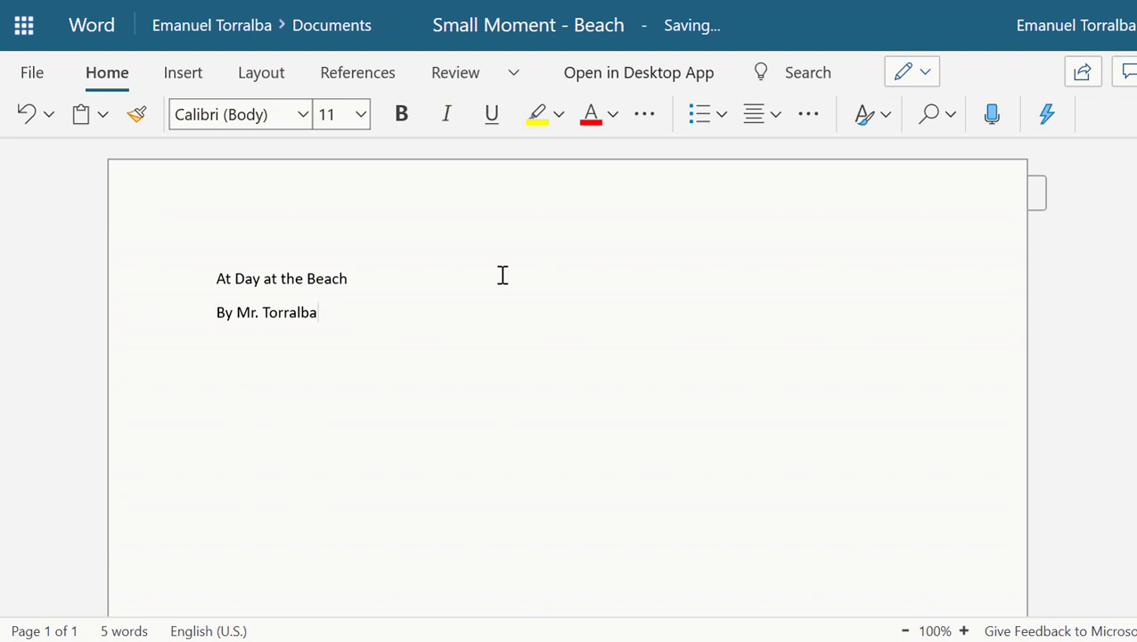
Center the title and byline lines.
{"action": "left_click_drag", "start_coordinate": [360, 305], "coordinate": [125, 258]}
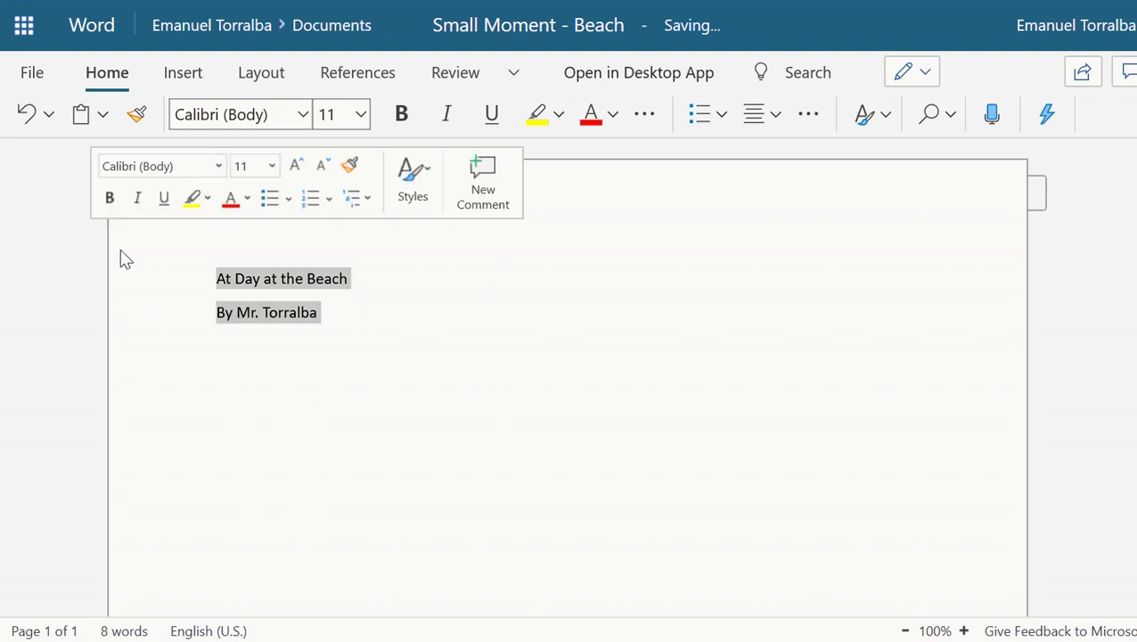
{"action": "left_click", "coordinate": [775, 129]}
{"action": "left_click", "coordinate": [805, 206]}
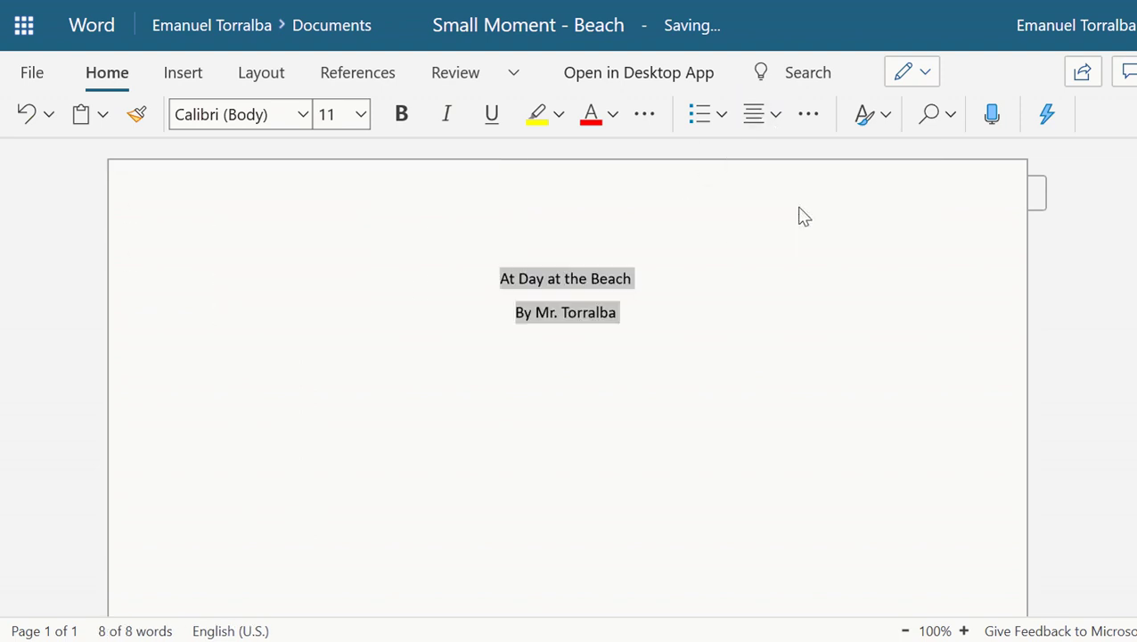
Add an empty line below the byline and left-align it.
{"action": "left_click", "coordinate": [628, 319]}
{"action": "key", "text": "Return"}
{"action": "key", "text": "Return"}
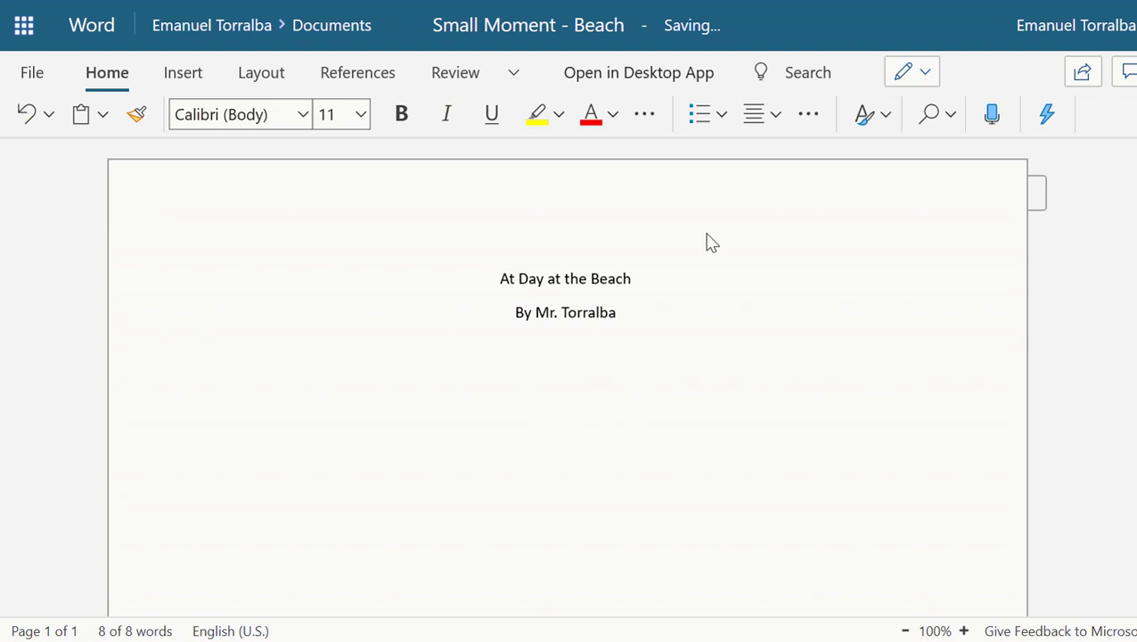
{"action": "left_click", "coordinate": [775, 114]}
{"action": "left_click", "coordinate": [759, 208]}
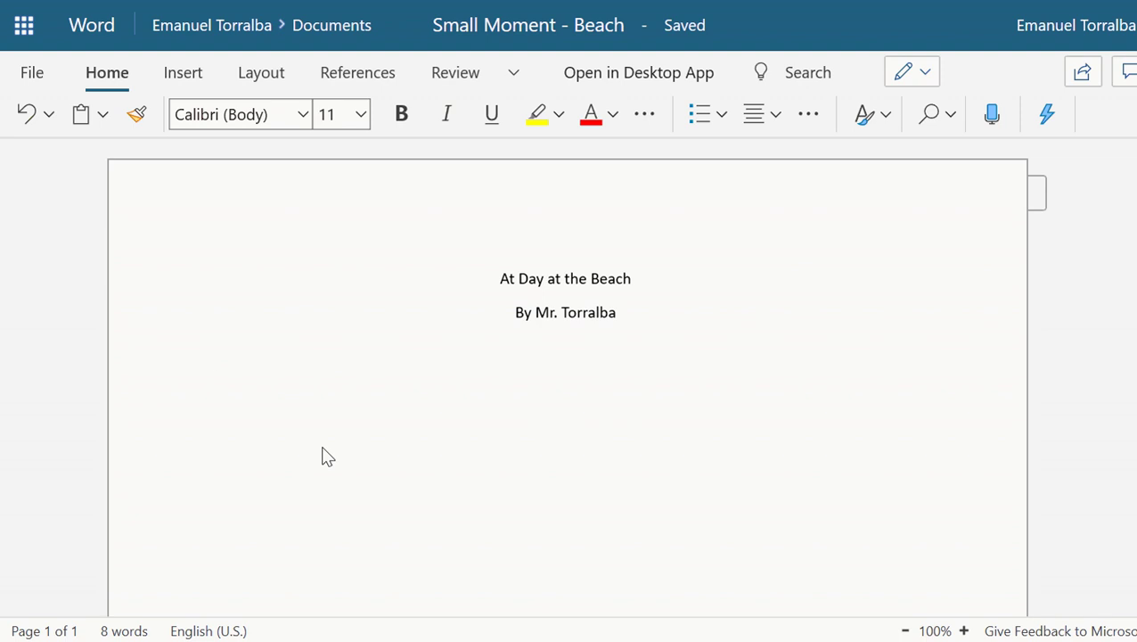
Indent the first line and type 'Last week was completely different than any other school week.'.
{"action": "key", "text": "Tab"}
{"action": "type", "text": "Last week"}
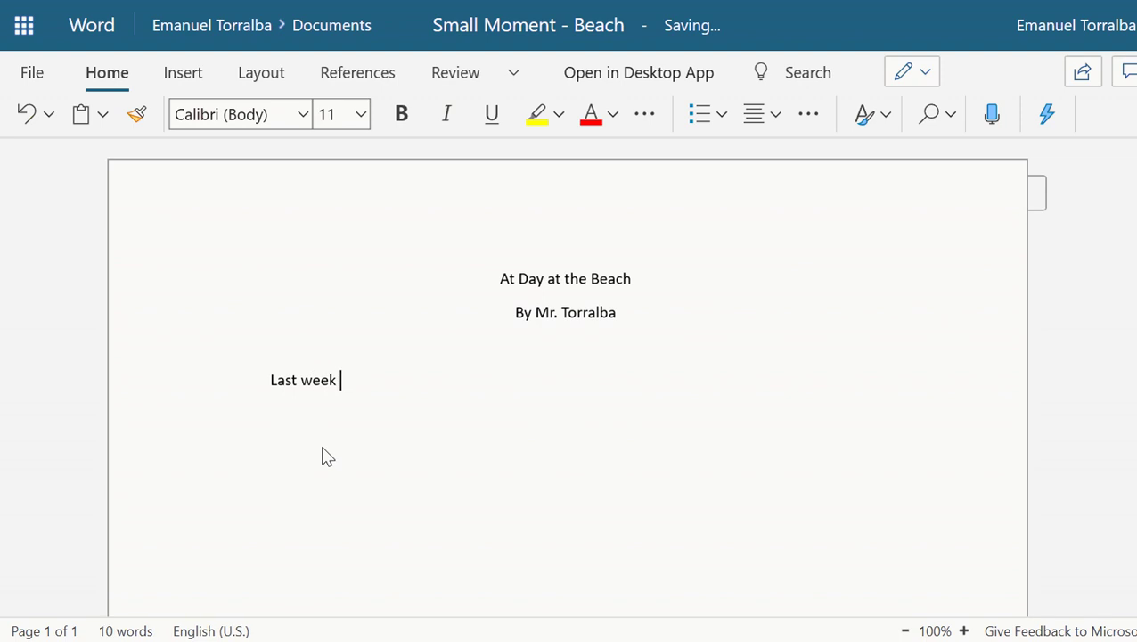
{"action": "type", "text": " was completely "}
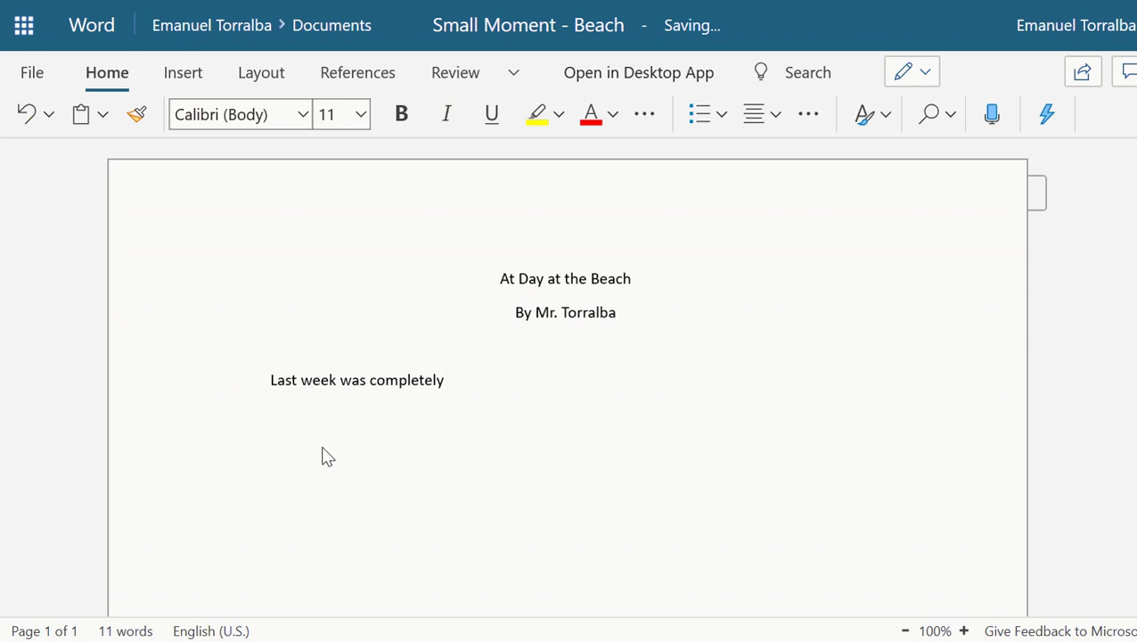
{"action": "type", "text": "different than an"}
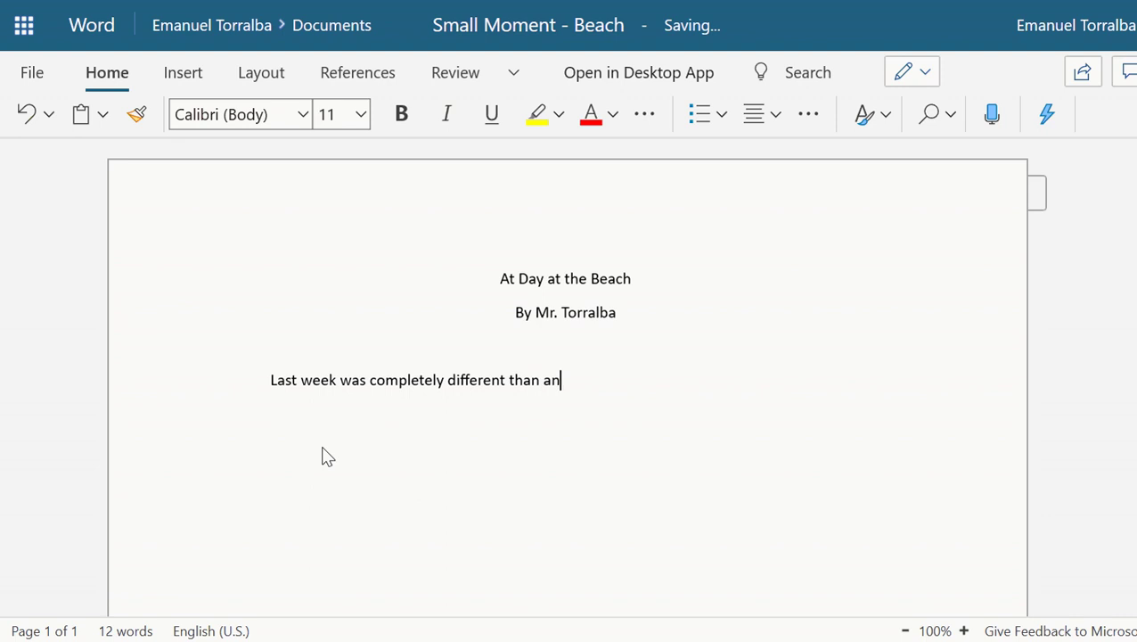
{"action": "type", "text": "y other schoo"}
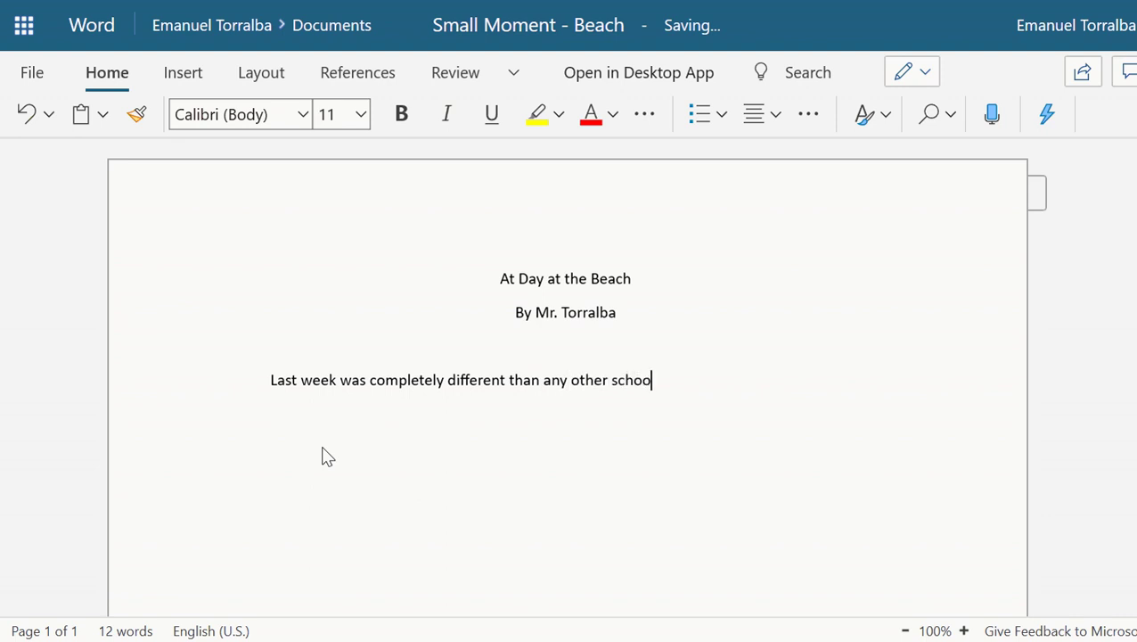
{"action": "type", "text": "l week."}
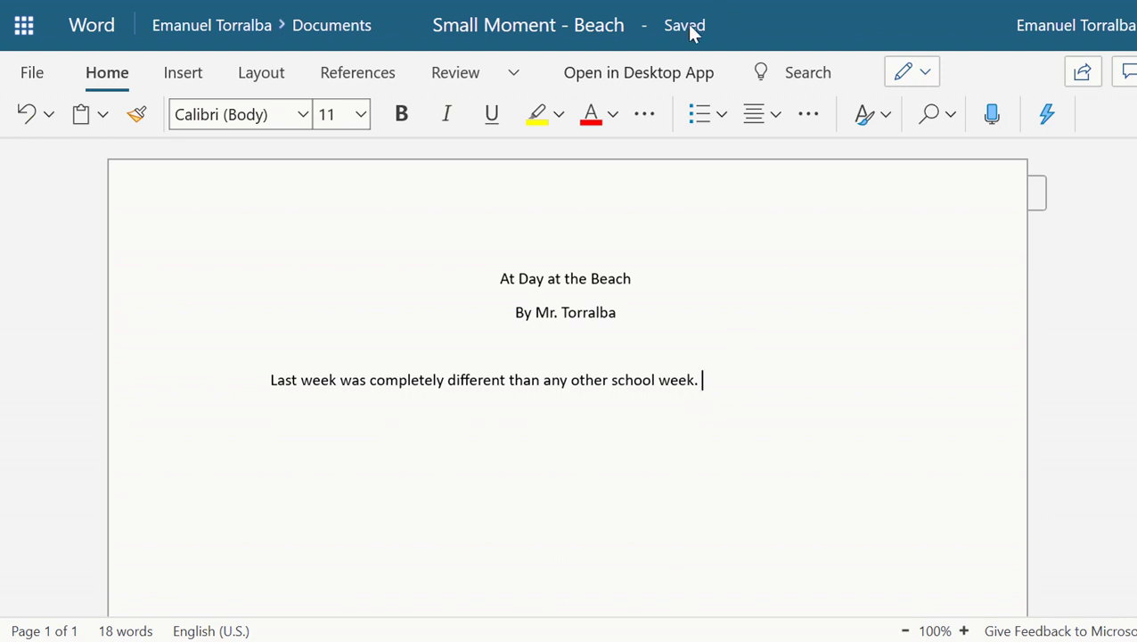
{"action": "mouse_move", "coordinate": [686, 32]}
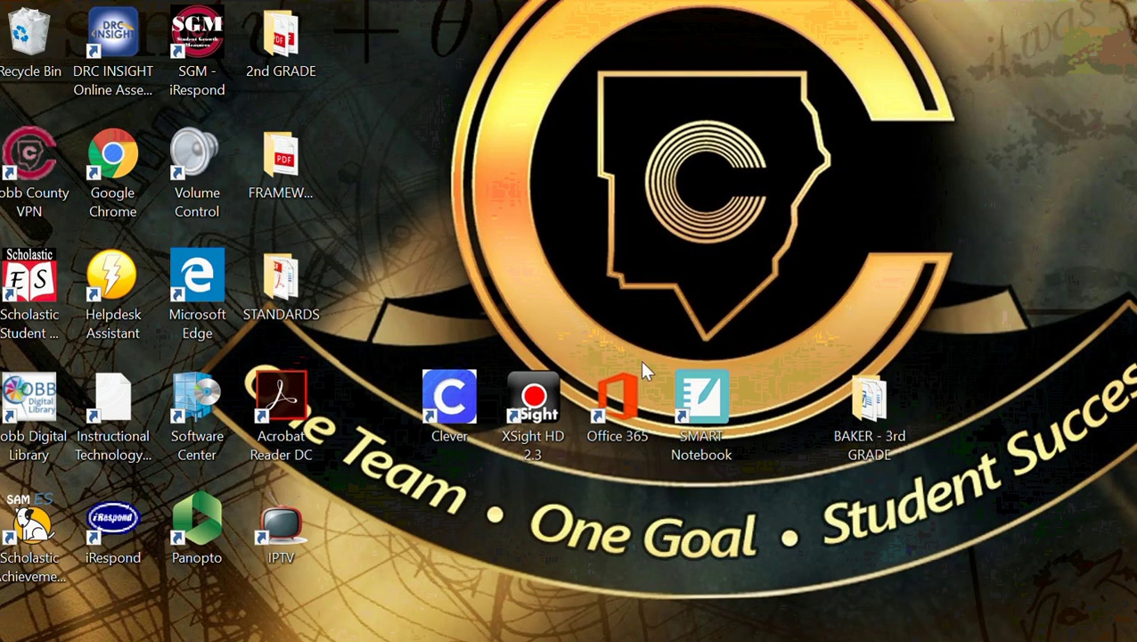
Launch Office 365 from its desktop shortcut.
{"action": "double_click", "coordinate": [625, 403]}
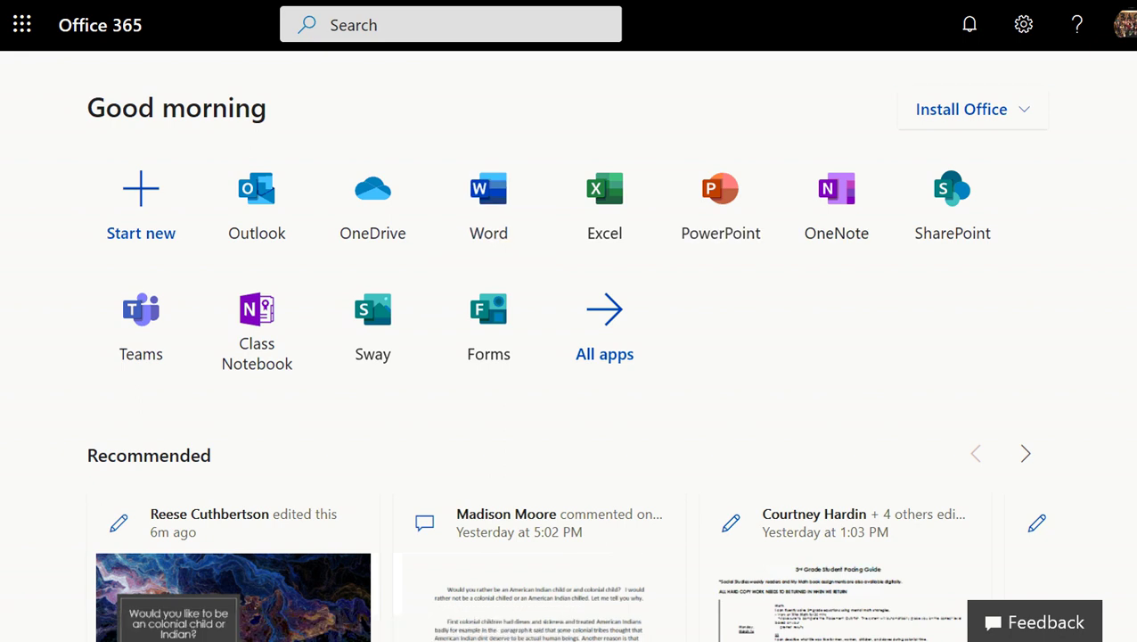
Scroll the Office 365 home page down past Recommended to the Recent files list.
{"action": "scroll", "coordinate": [568, 356], "scroll_direction": "down", "scroll_amount": 3}
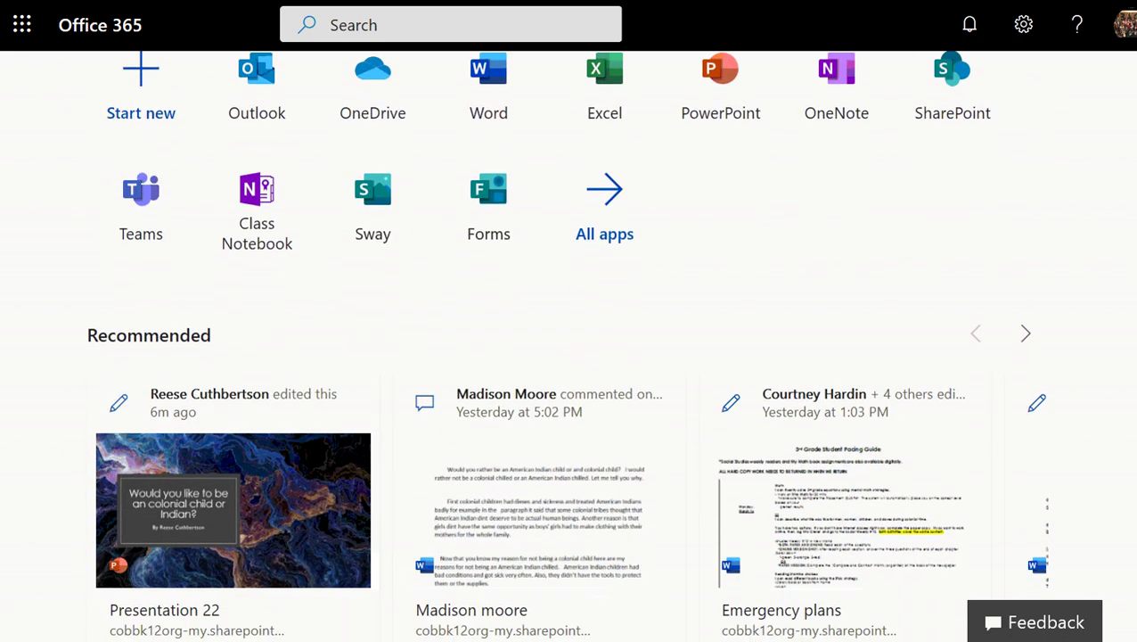
{"action": "scroll", "coordinate": [1126, 342], "scroll_direction": "down", "scroll_amount": 7}
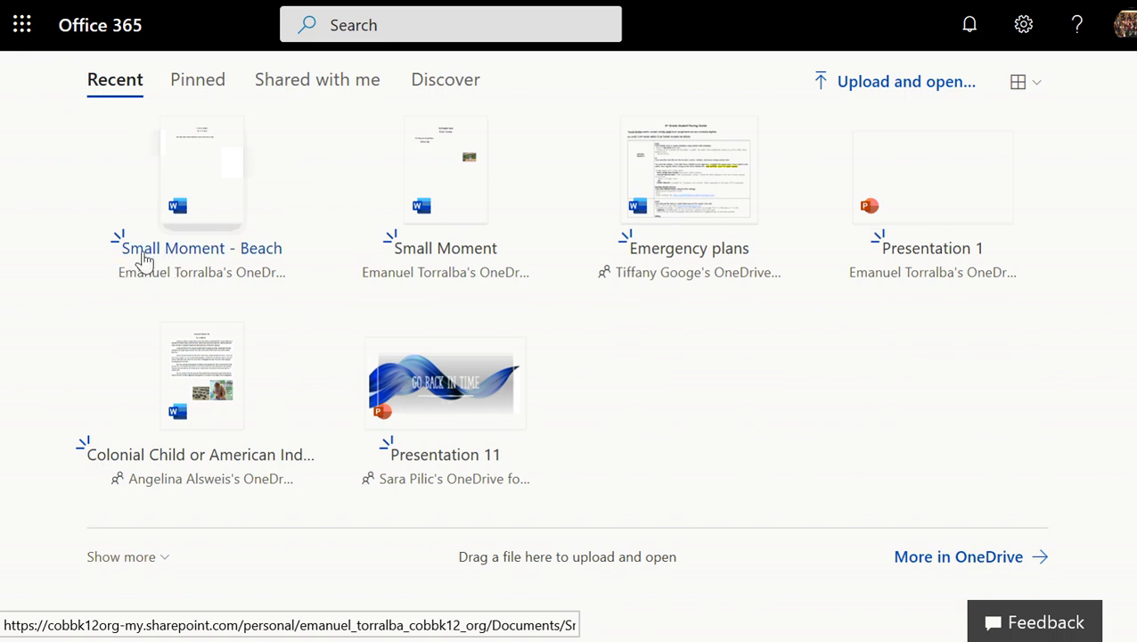
Reopen Small Moment - Beach from Recent and add 'You're probably asking what was so different?' after 'week.'.
{"action": "left_click", "coordinate": [206, 186]}
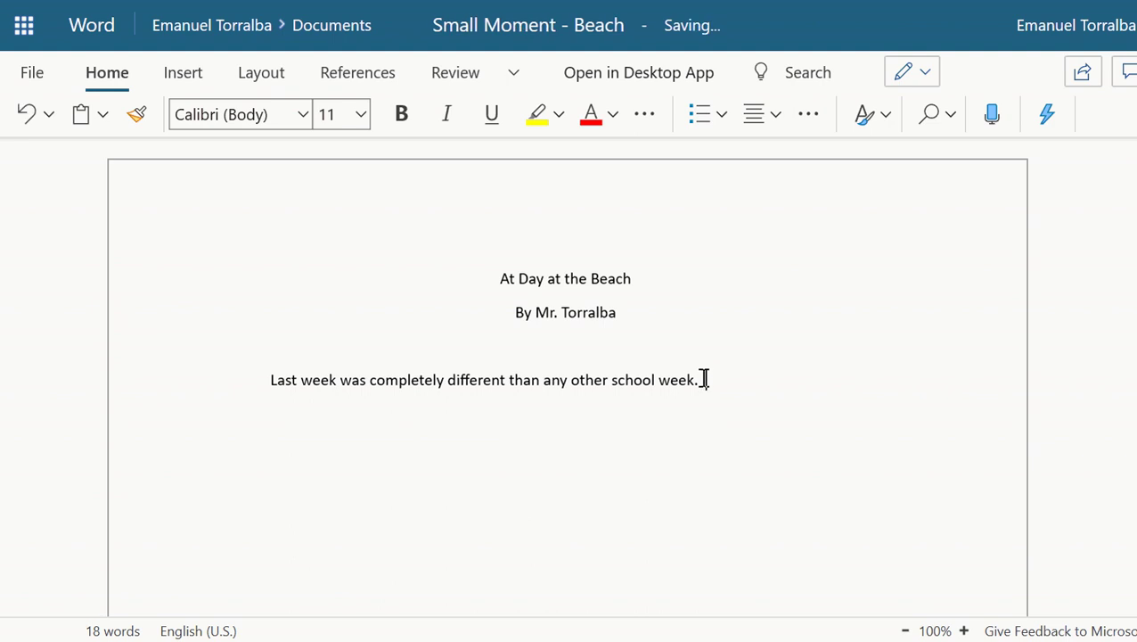
{"action": "type", "text": "You're por"}
{"action": "key", "text": "BackSpace"}
{"action": "key", "text": "BackSpace"}
{"action": "type", "text": "robably asking "}
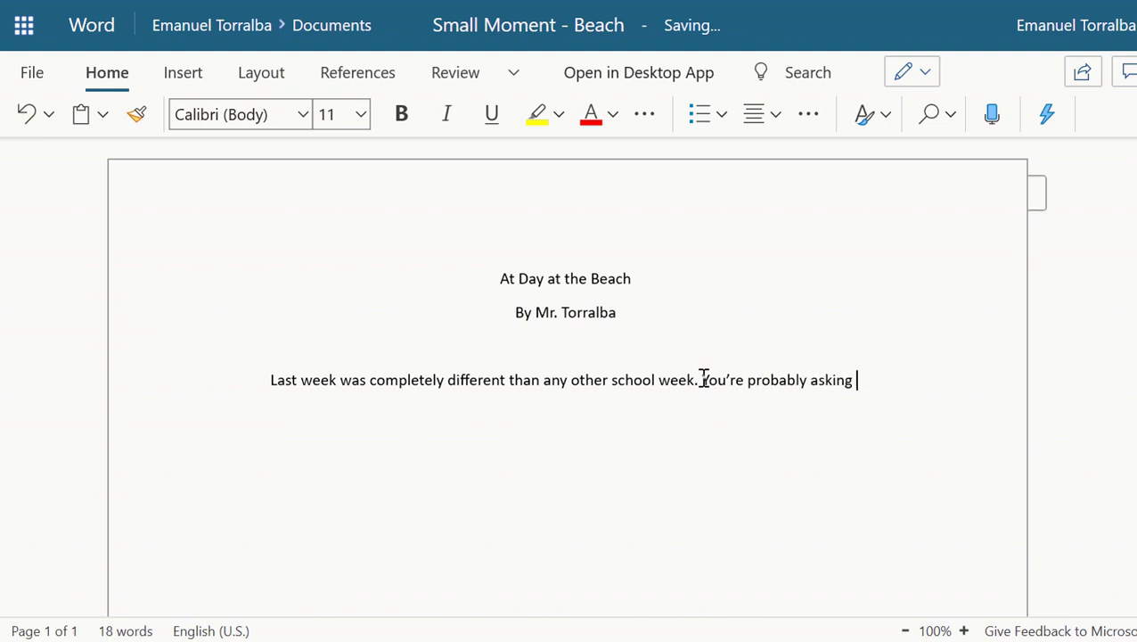
{"action": "type", "text": "why"}
{"action": "key", "text": "BackSpace"}
{"action": "key", "text": "BackSpace"}
{"action": "type", "text": "at was so"}
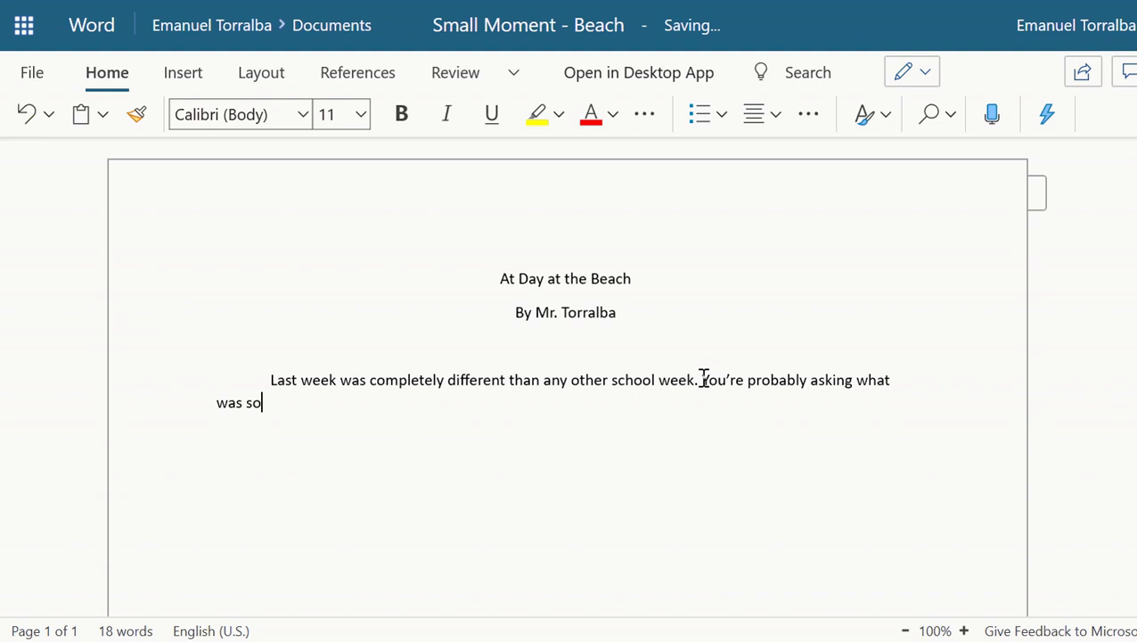
{"action": "type", "text": " different?"}
{"action": "key", "text": "BackSpace"}
{"action": "key", "text": "BackSpace"}
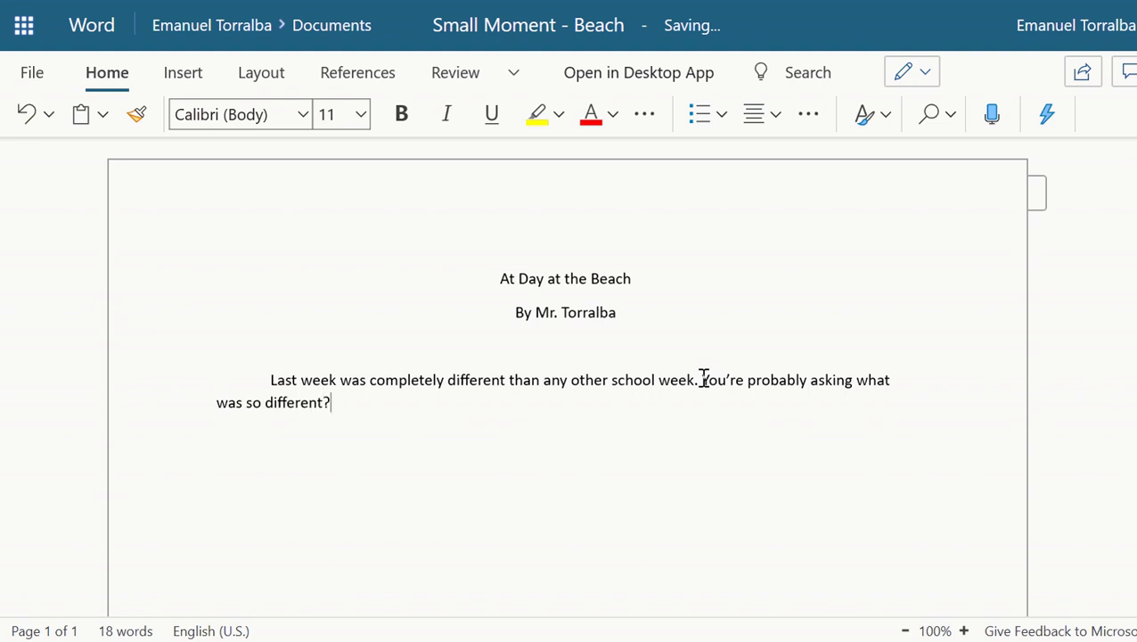
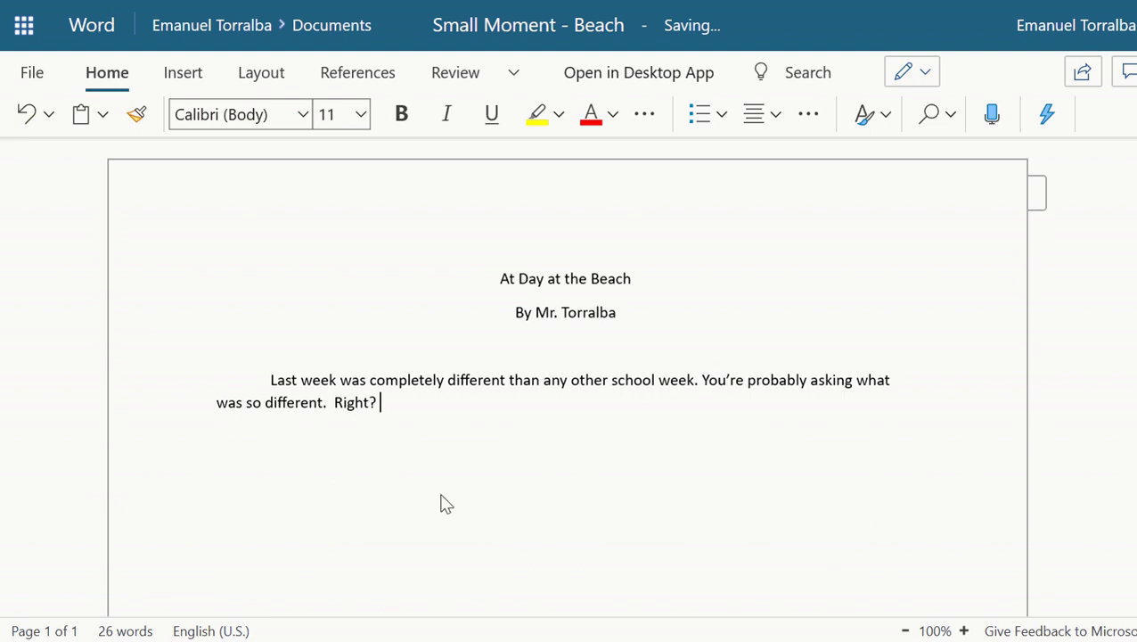
Add a new line after 'Right?' and insert the pink-cloud beach photo from a Bing 'beach' search.
{"action": "left_click", "coordinate": [396, 402]}
{"action": "key", "text": "Return"}
{"action": "left_click", "coordinate": [177, 81]}
{"action": "left_click", "coordinate": [333, 120]}
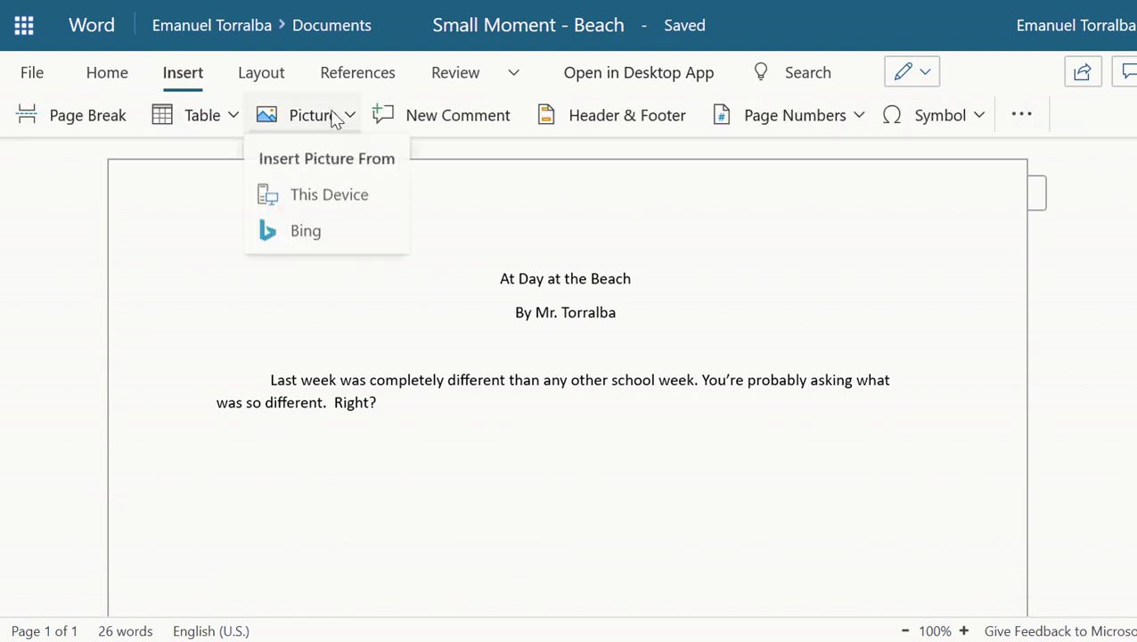
{"action": "left_click", "coordinate": [304, 235]}
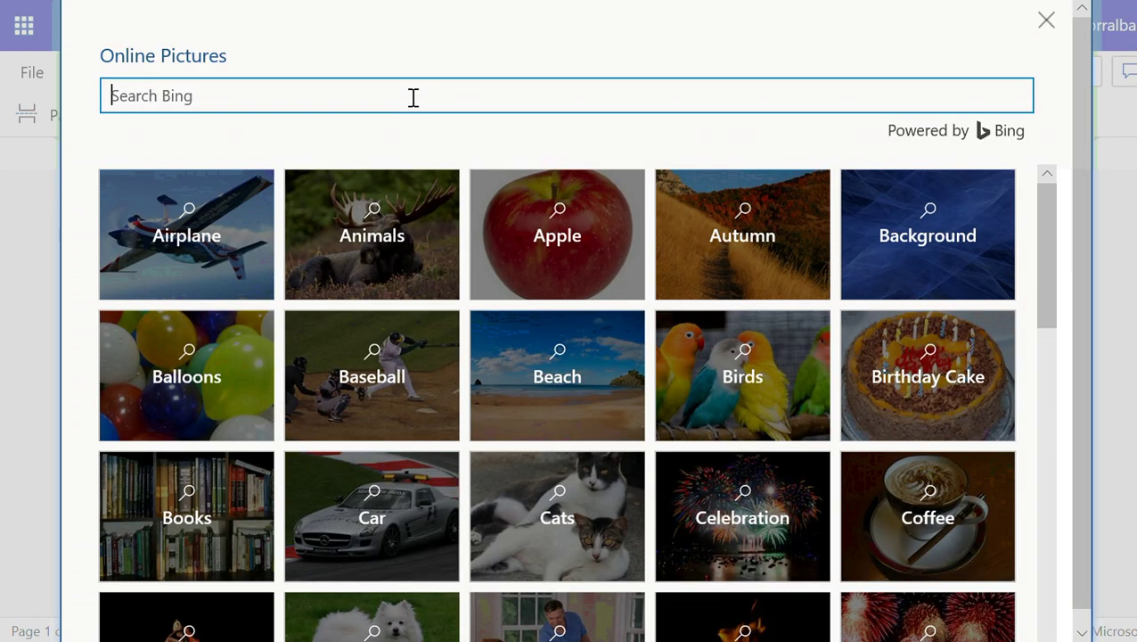
{"action": "type", "text": "beach"}
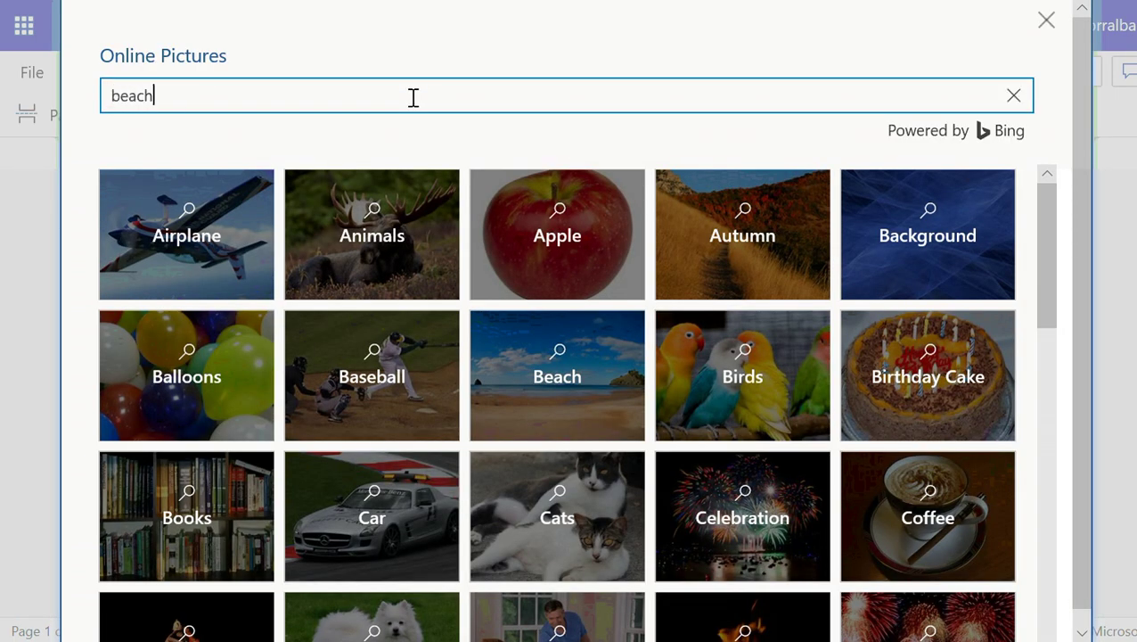
{"action": "key", "text": "Return"}
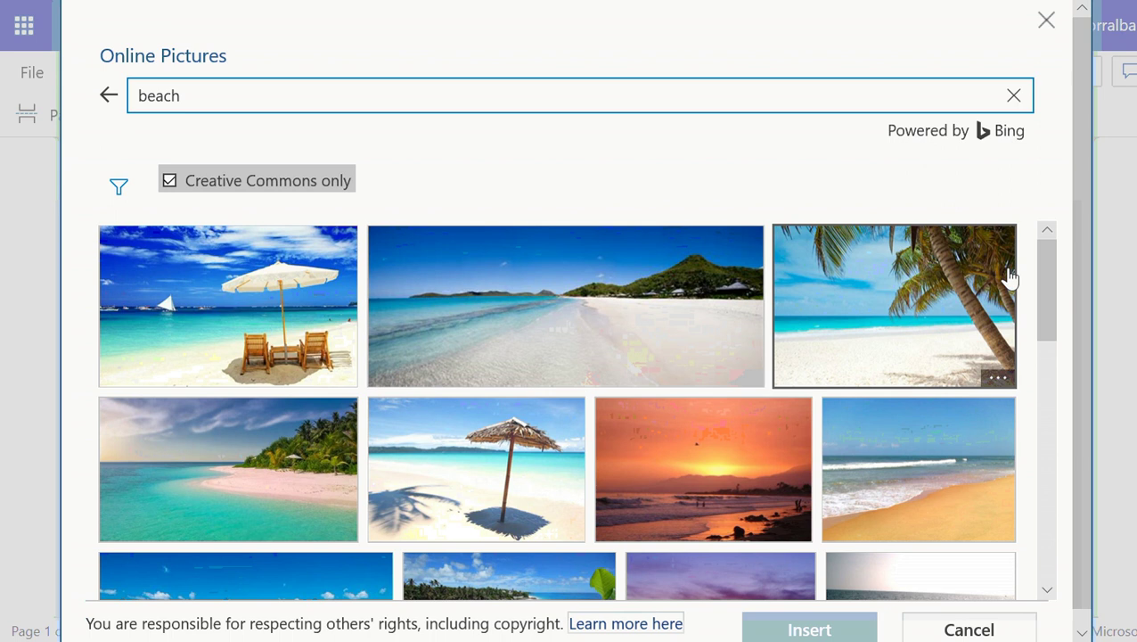
{"action": "left_click_drag", "start_coordinate": [1049, 283], "coordinate": [1056, 342]}
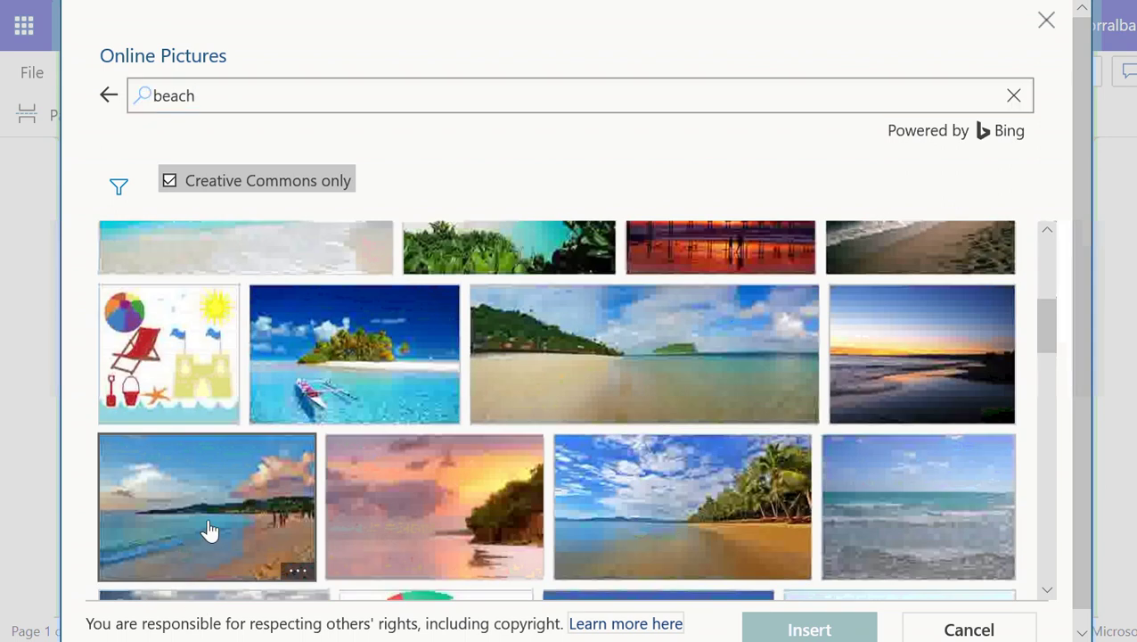
{"action": "left_click", "coordinate": [274, 476]}
{"action": "left_click", "coordinate": [798, 630]}
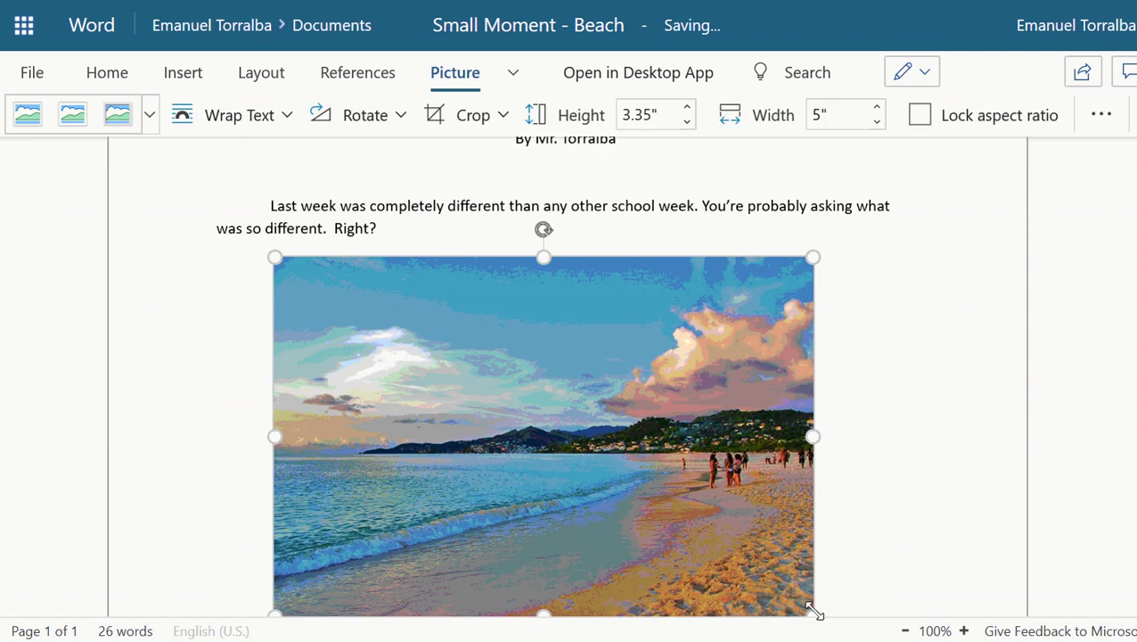
Shrink the beach photo to about 1.87" by 1.25" and align it right, after briefly trying Center.
{"action": "left_click_drag", "start_coordinate": [814, 613], "coordinate": [596, 467]}
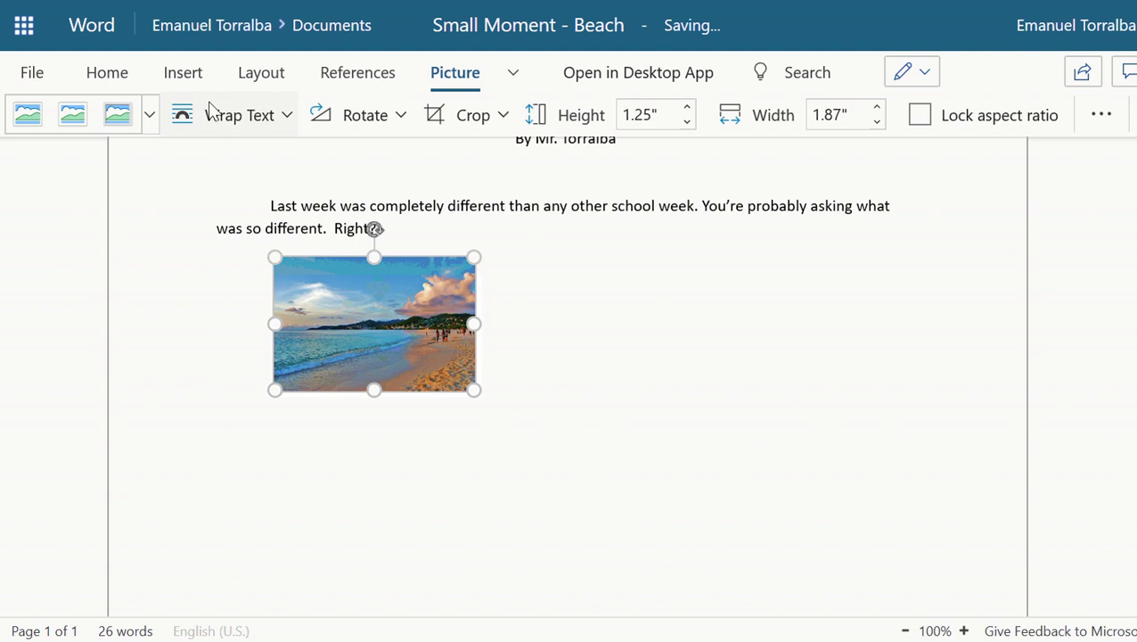
{"action": "left_click", "coordinate": [127, 80]}
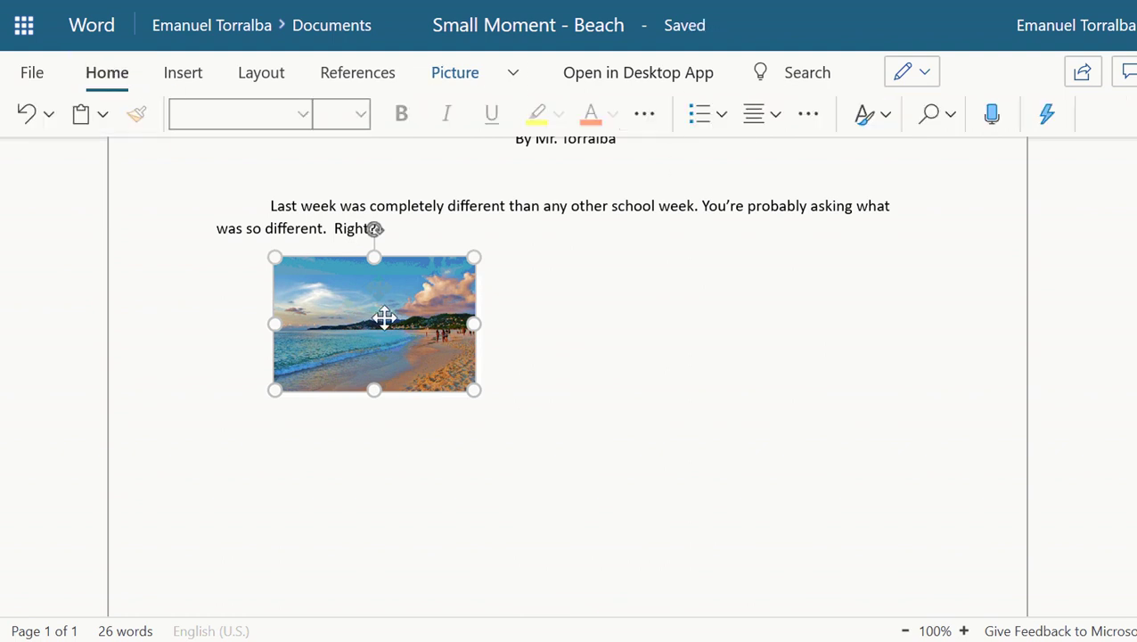
{"action": "left_click", "coordinate": [775, 114]}
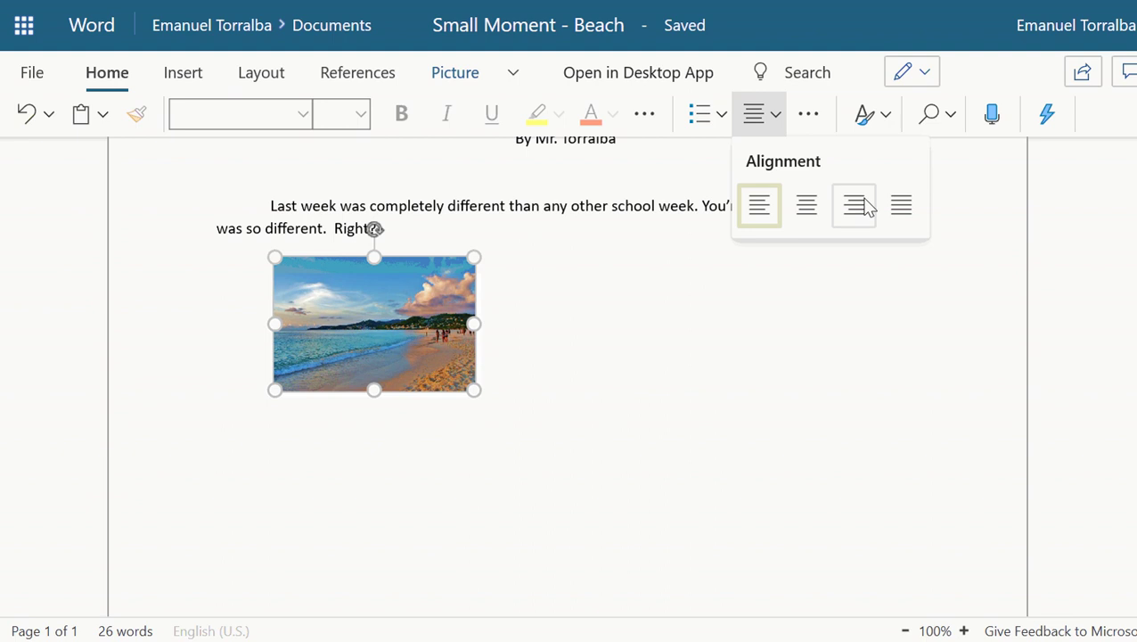
{"action": "left_click", "coordinate": [855, 207]}
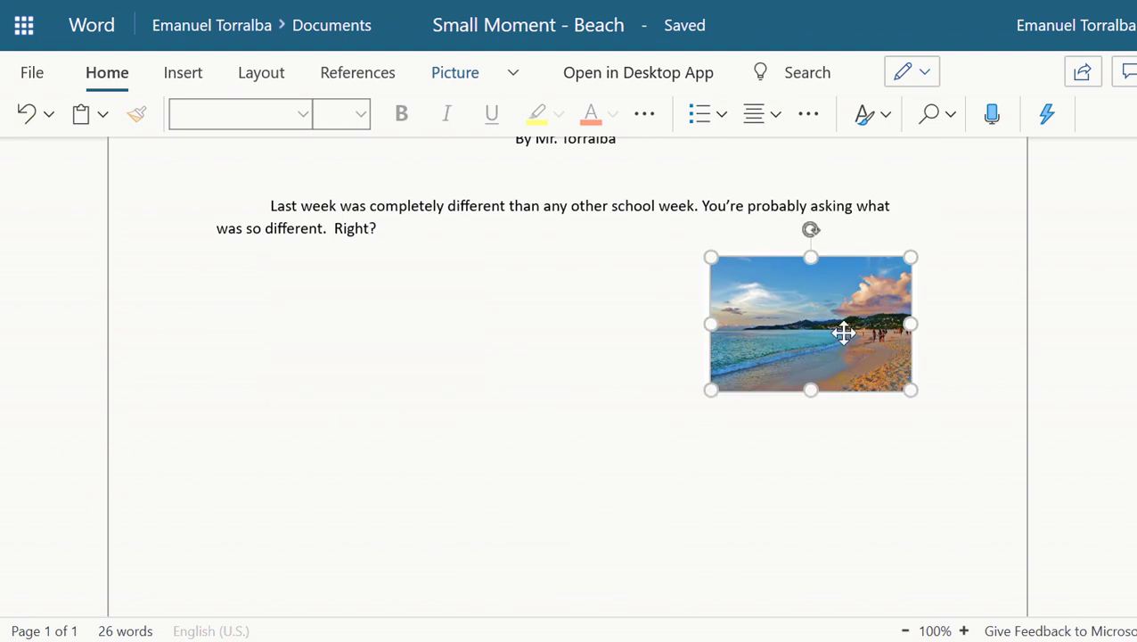
{"action": "left_click", "coordinate": [770, 121]}
{"action": "left_click", "coordinate": [808, 204]}
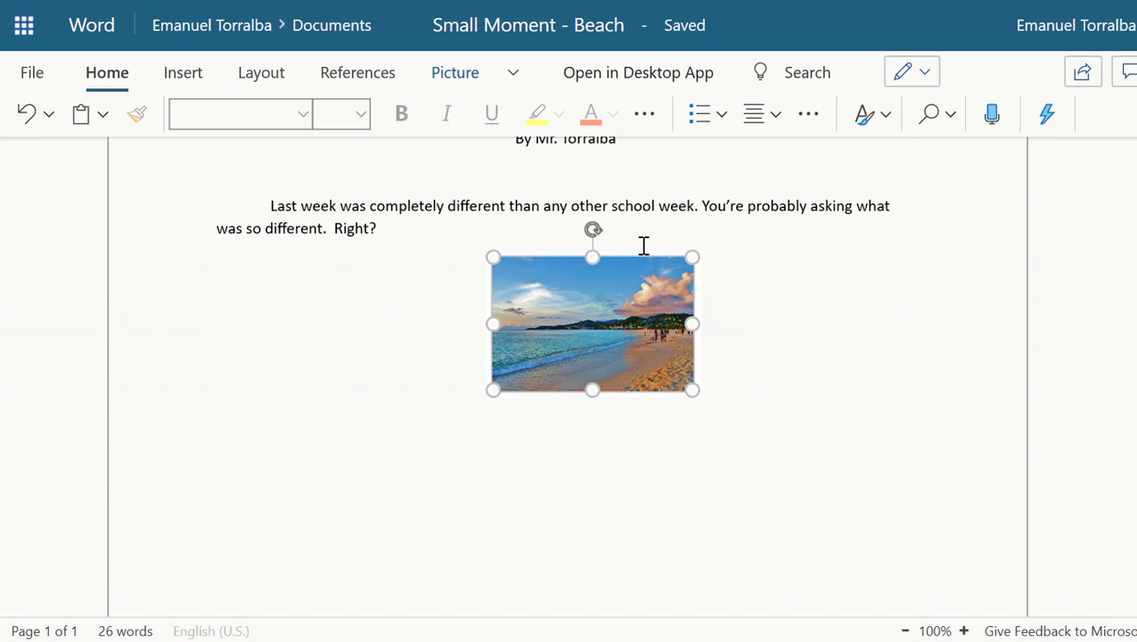
{"action": "left_click", "coordinate": [775, 116]}
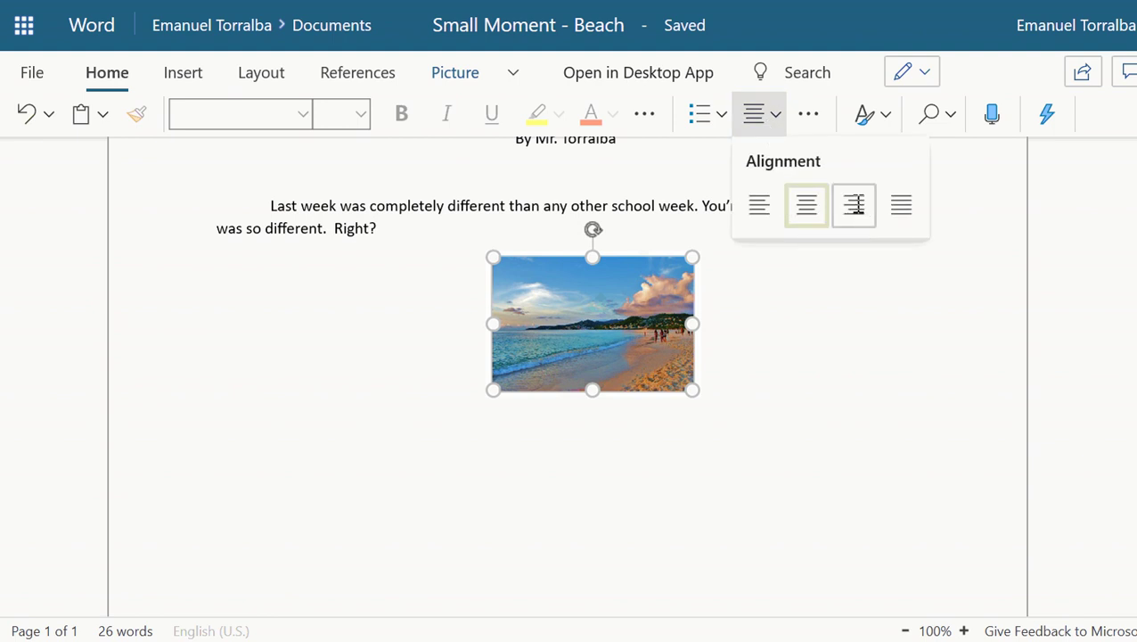
{"action": "left_click", "coordinate": [858, 205]}
Check the selection of the byline text and the photo, leaving the cursor after 'Right?'.
{"action": "left_click", "coordinate": [948, 360]}
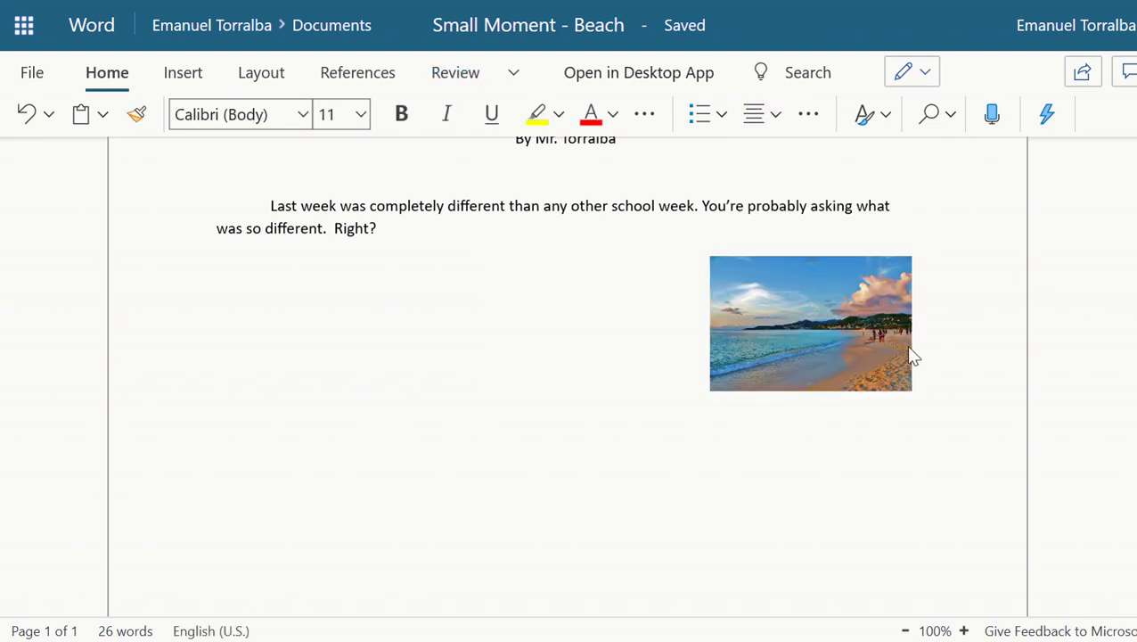
{"action": "scroll", "coordinate": [565, 356], "scroll_direction": "up", "scroll_amount": 2}
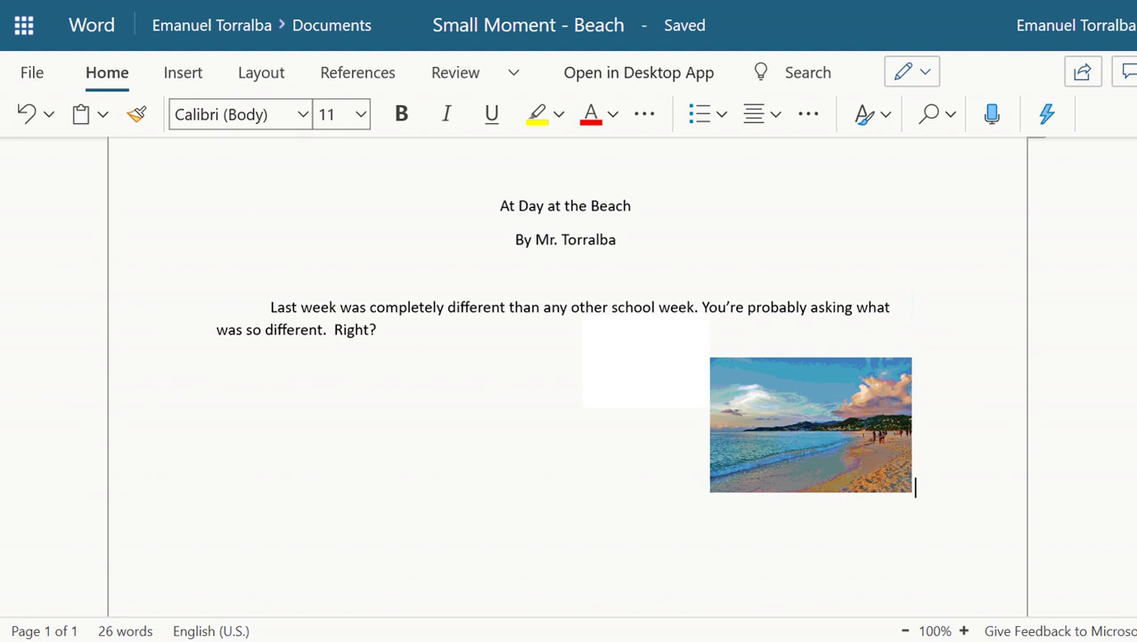
{"action": "left_click_drag", "start_coordinate": [386, 351], "coordinate": [381, 226]}
{"action": "left_click", "coordinate": [829, 496]}
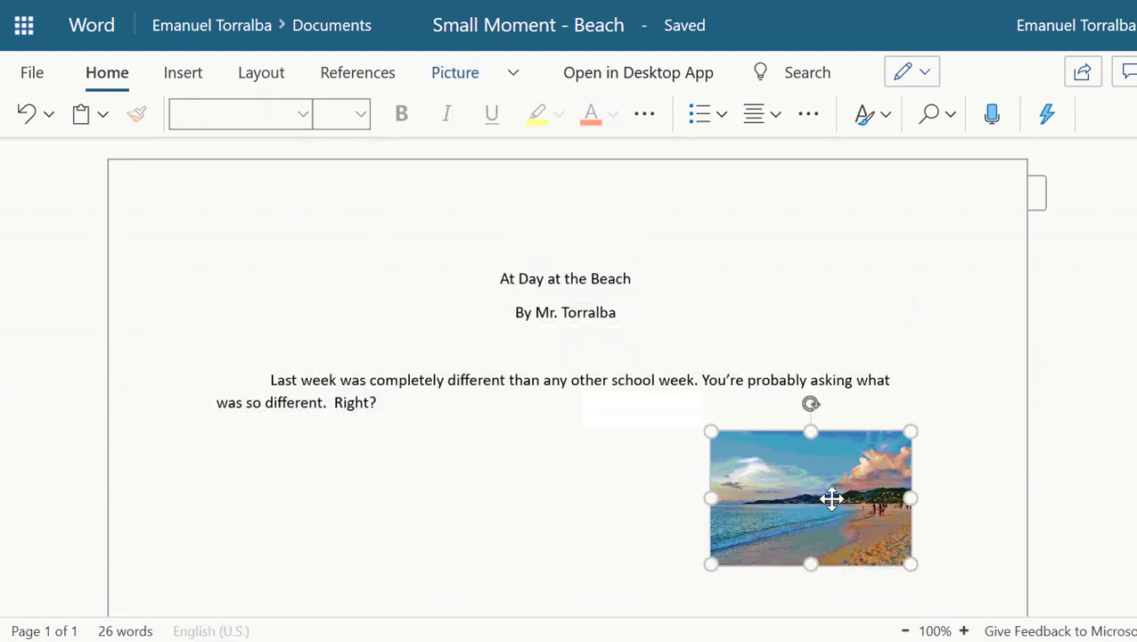
{"action": "left_click", "coordinate": [620, 414]}
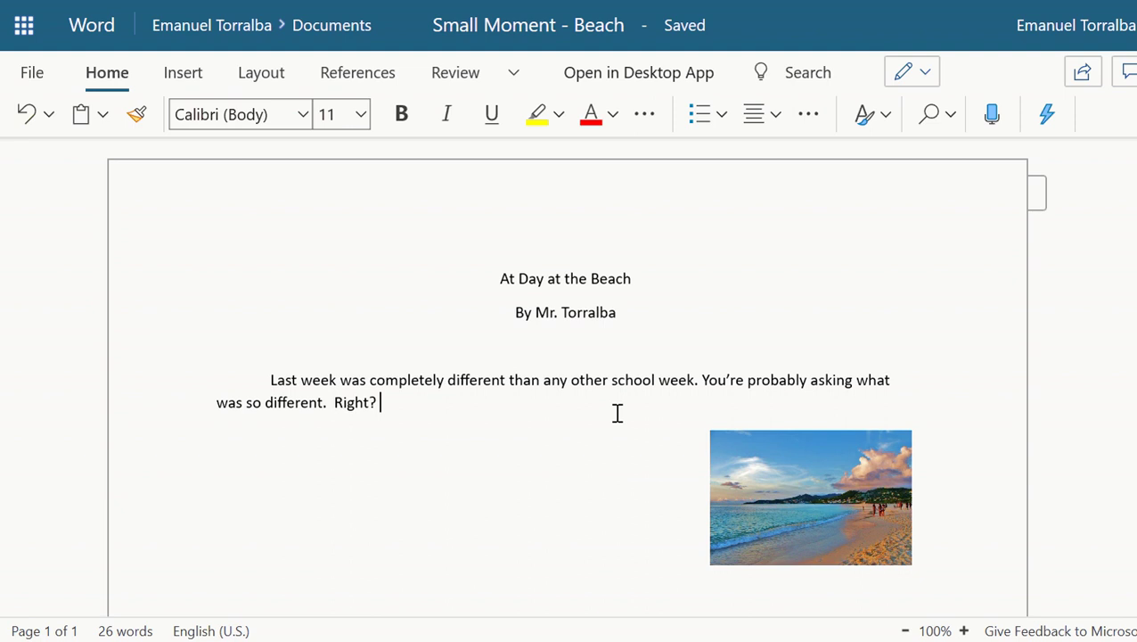
Send an edit link to the Small Moment - Beach document to the chosen recipient, entered by name.
{"action": "left_click", "coordinate": [1083, 72]}
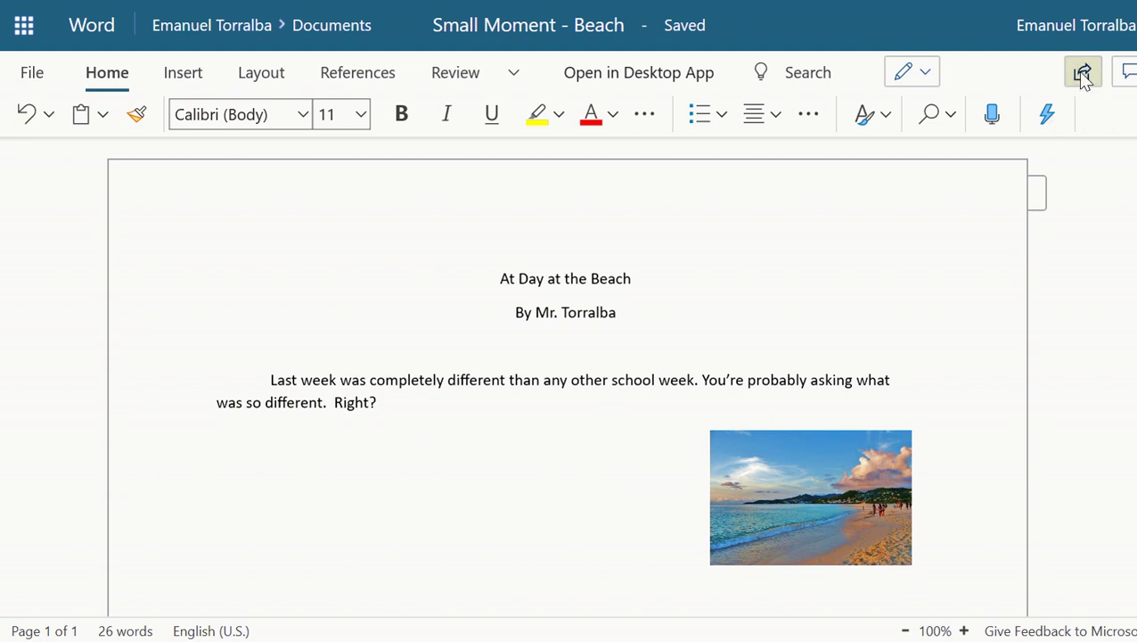
{"action": "left_click", "coordinate": [510, 306]}
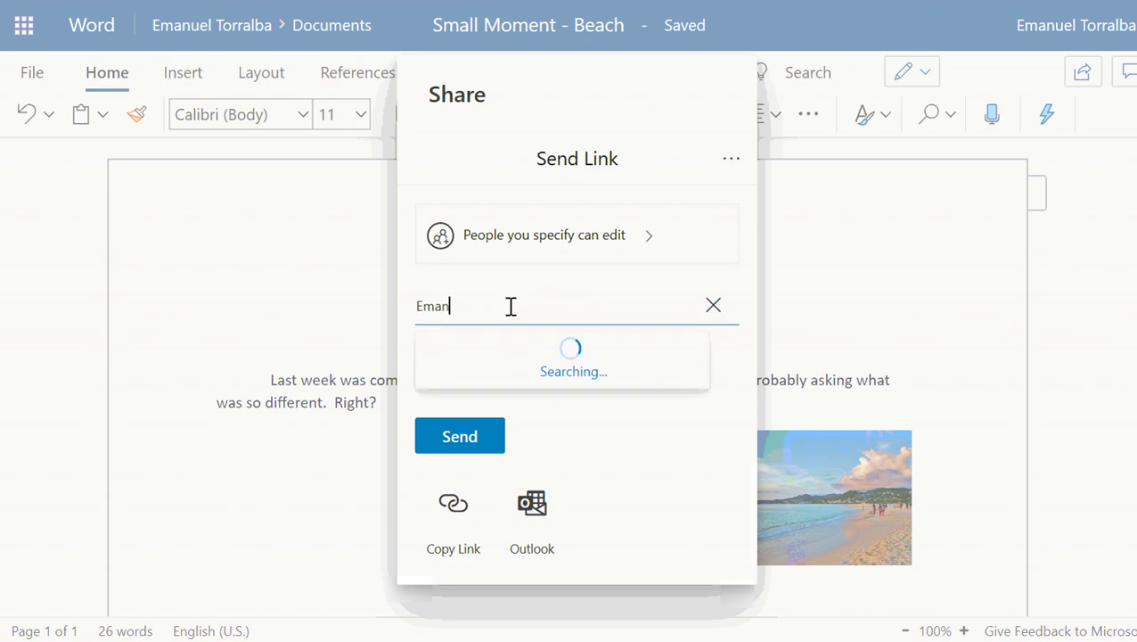
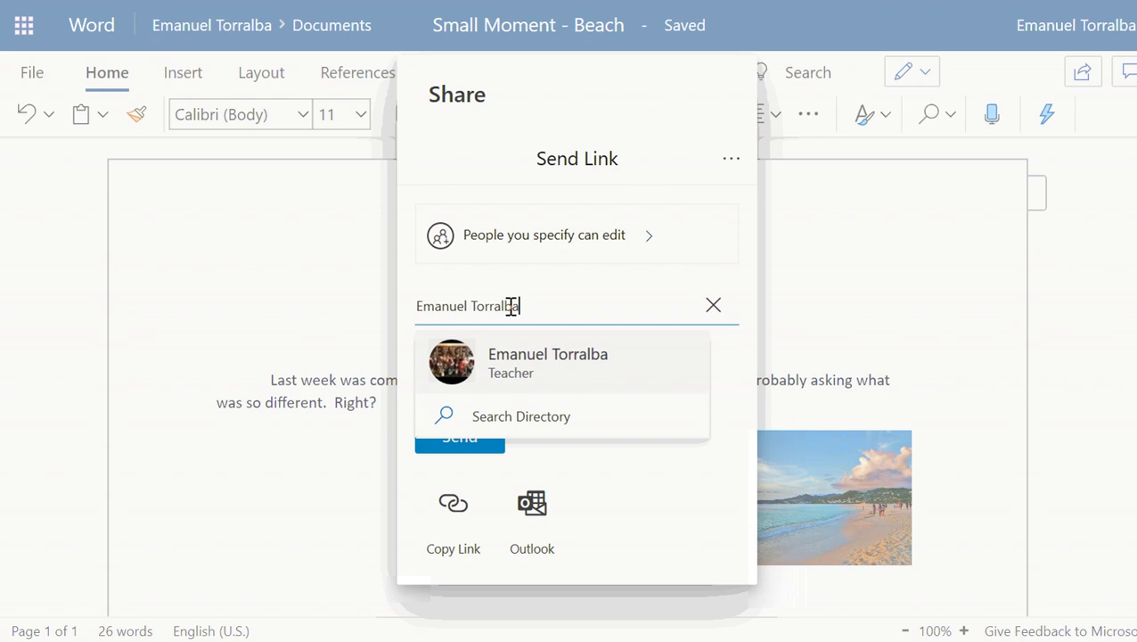
{"action": "left_click", "coordinate": [517, 376]}
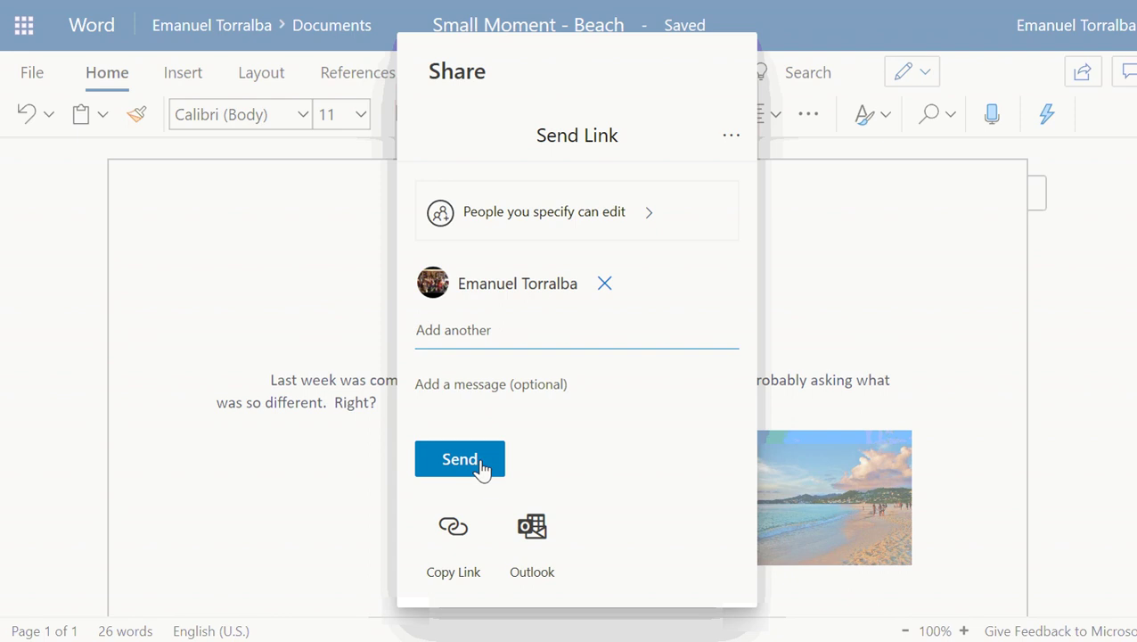
{"action": "left_click", "coordinate": [980, 262]}
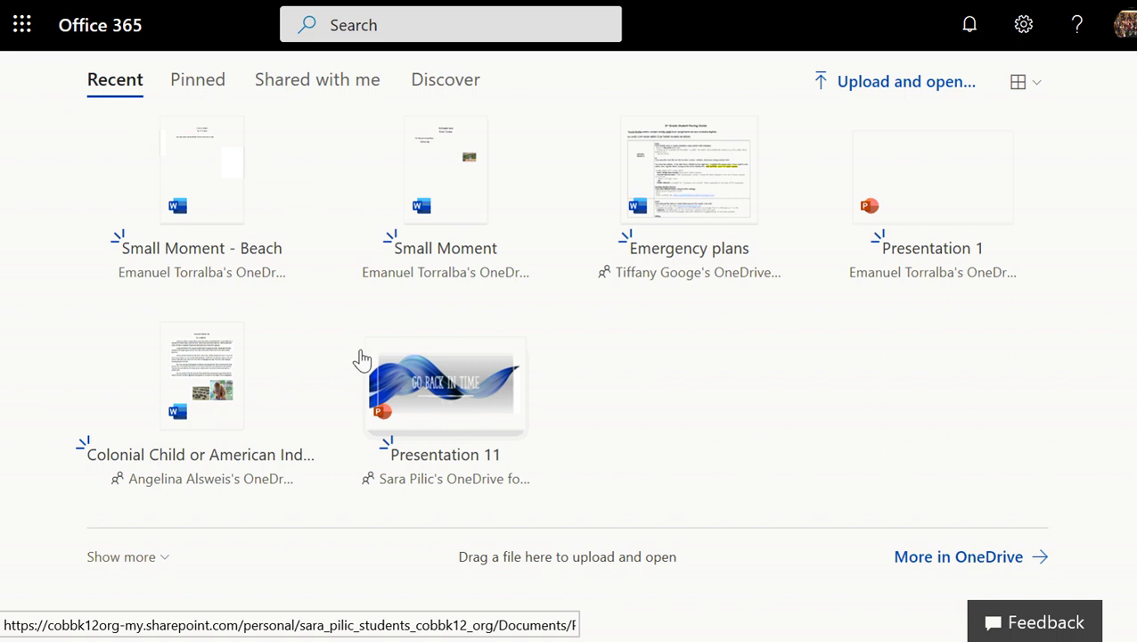
Open the 'Colonial Child' essay from the Recent files on the Office 365 home page.
{"action": "left_click", "coordinate": [201, 406]}
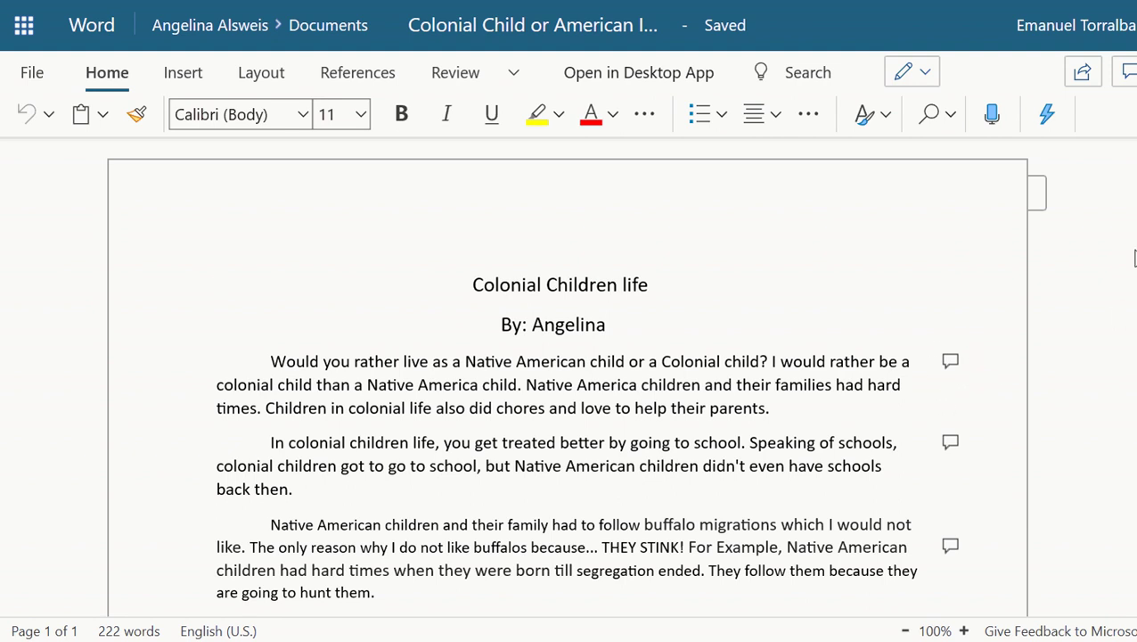
{"action": "scroll", "coordinate": [1124, 283], "scroll_direction": "down", "scroll_amount": 3}
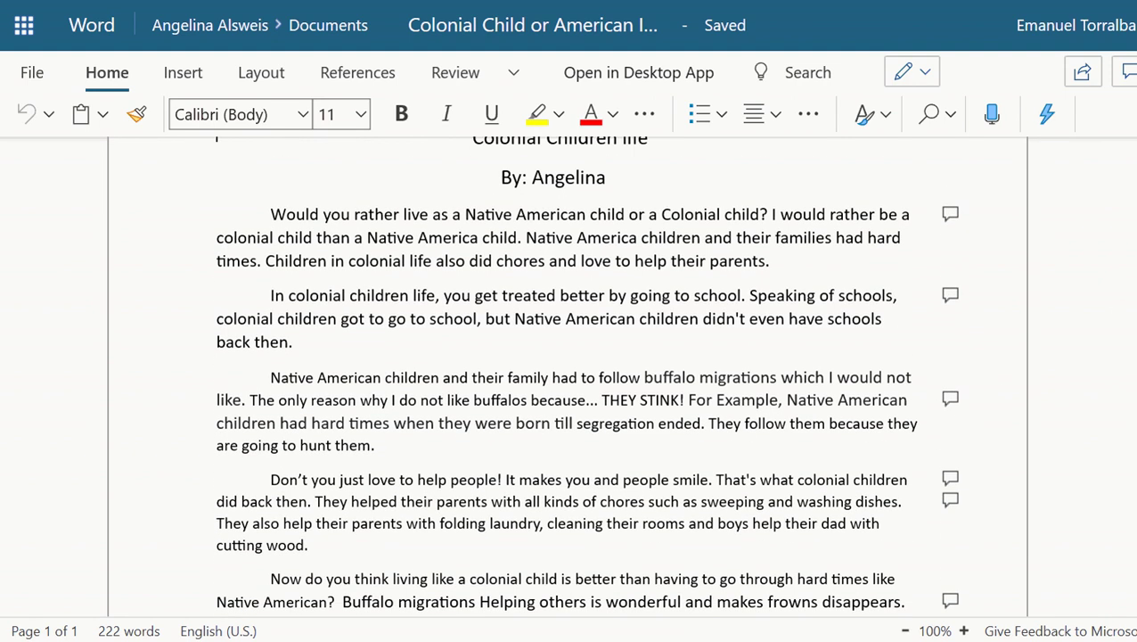
{"action": "left_click_drag", "start_coordinate": [607, 176], "coordinate": [528, 195]}
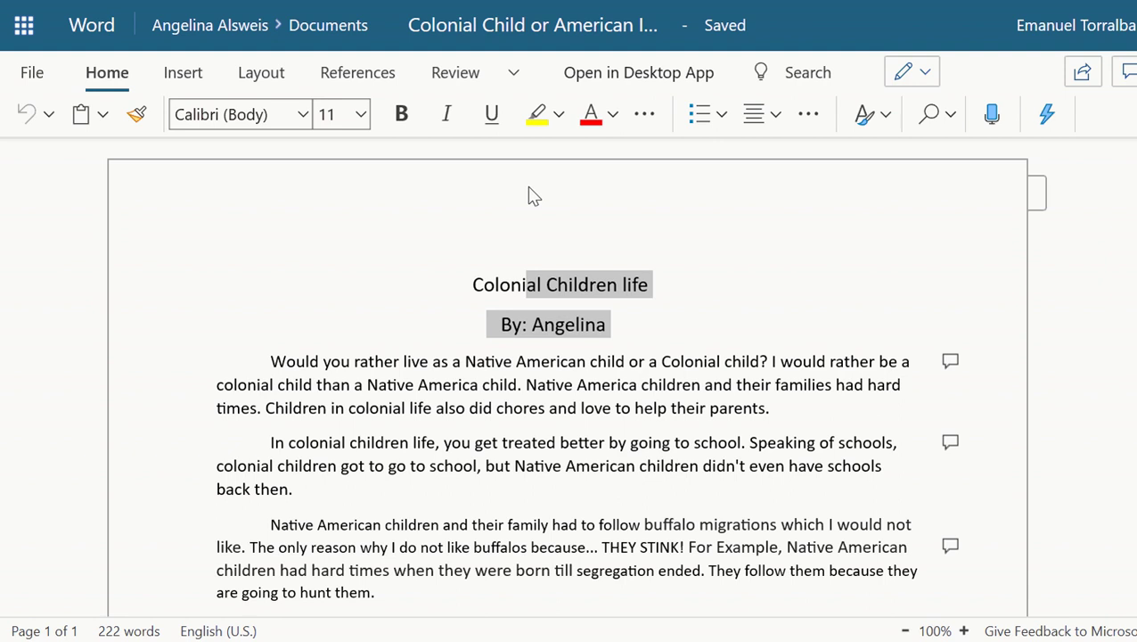
{"action": "left_click", "coordinate": [659, 360]}
{"action": "scroll", "coordinate": [658, 360], "scroll_direction": "down", "scroll_amount": 1}
{"action": "scroll", "coordinate": [935, 184], "scroll_direction": "down", "scroll_amount": 3}
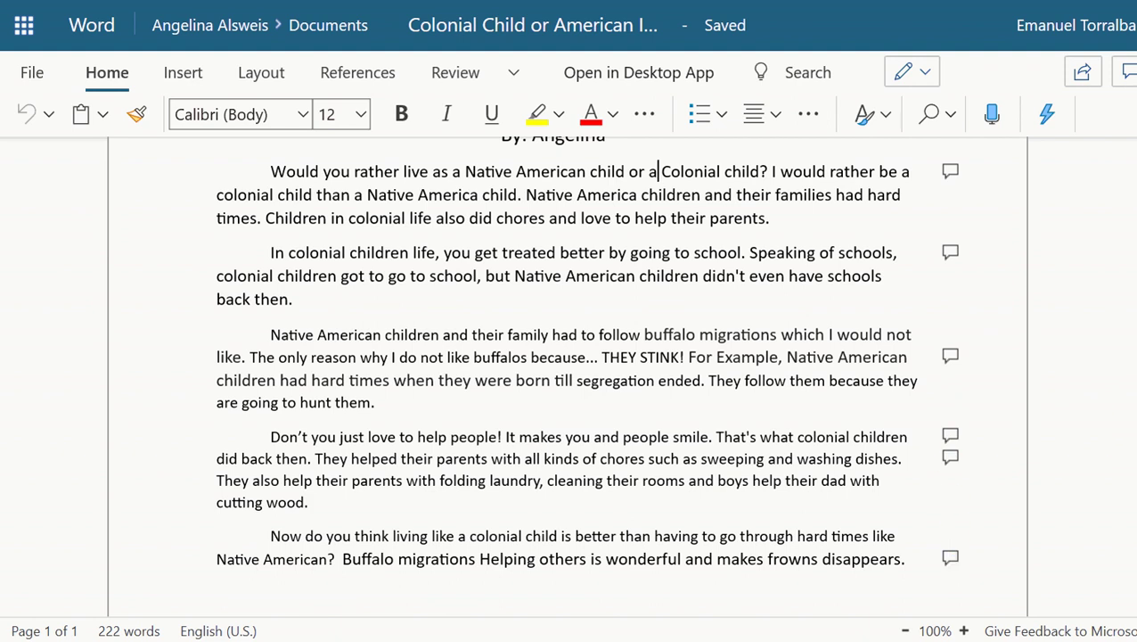
{"action": "scroll", "coordinate": [586, 368], "scroll_direction": "up", "scroll_amount": 3}
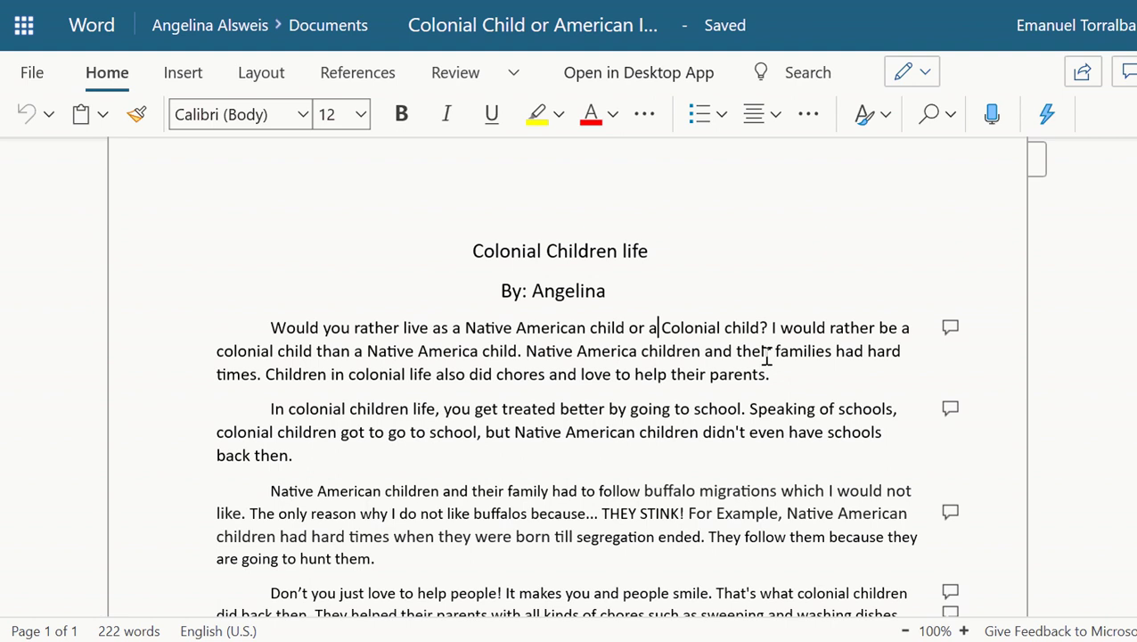
{"action": "left_click", "coordinate": [764, 326]}
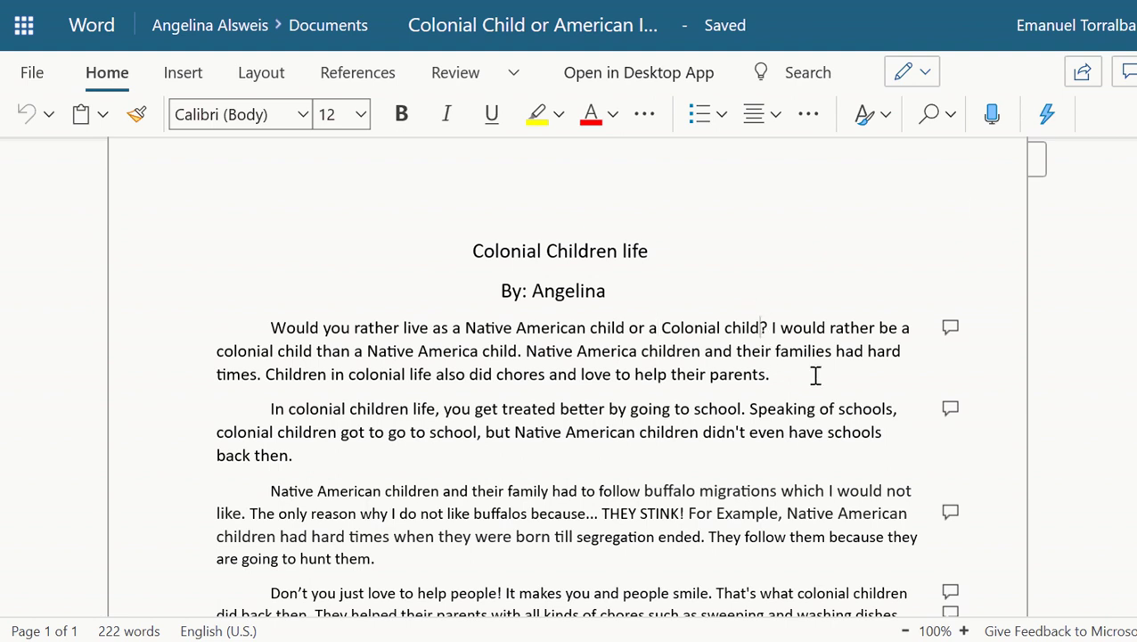
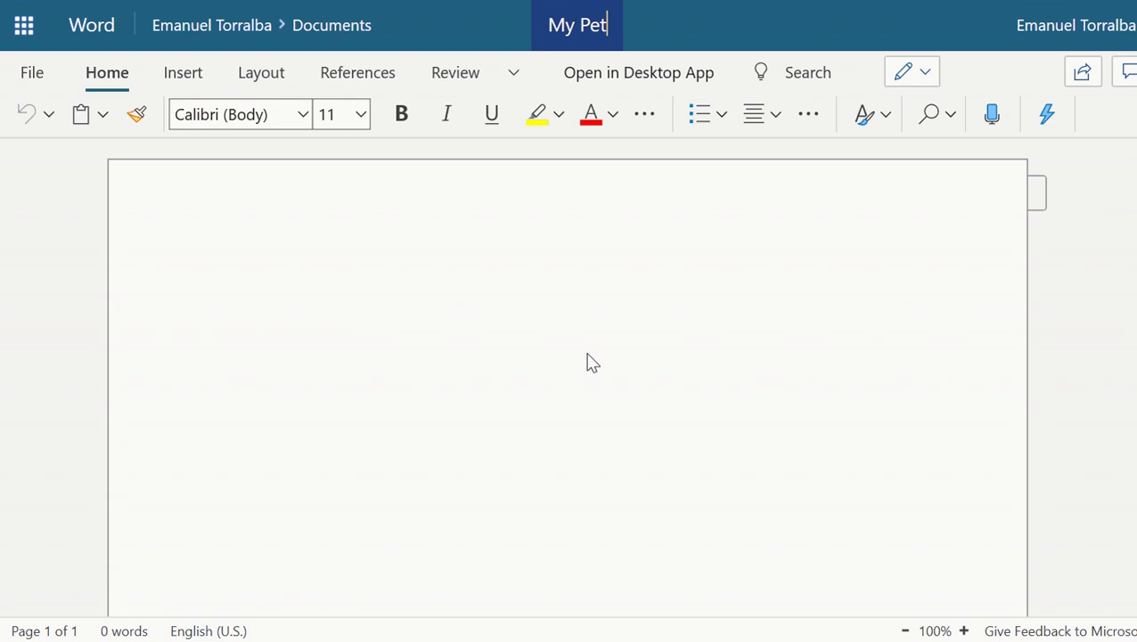
Type the title 'My Pet' and the author byline, then center both lines.
{"action": "left_click", "coordinate": [590, 360]}
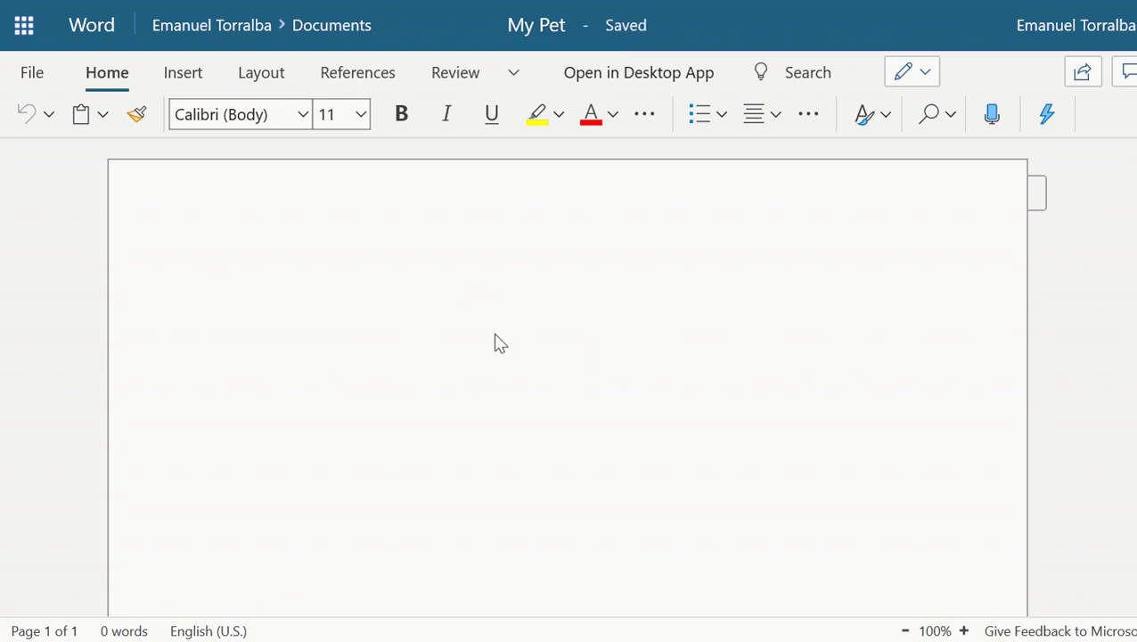
{"action": "type", "text": "My Pet"}
{"action": "key", "text": "Return"}
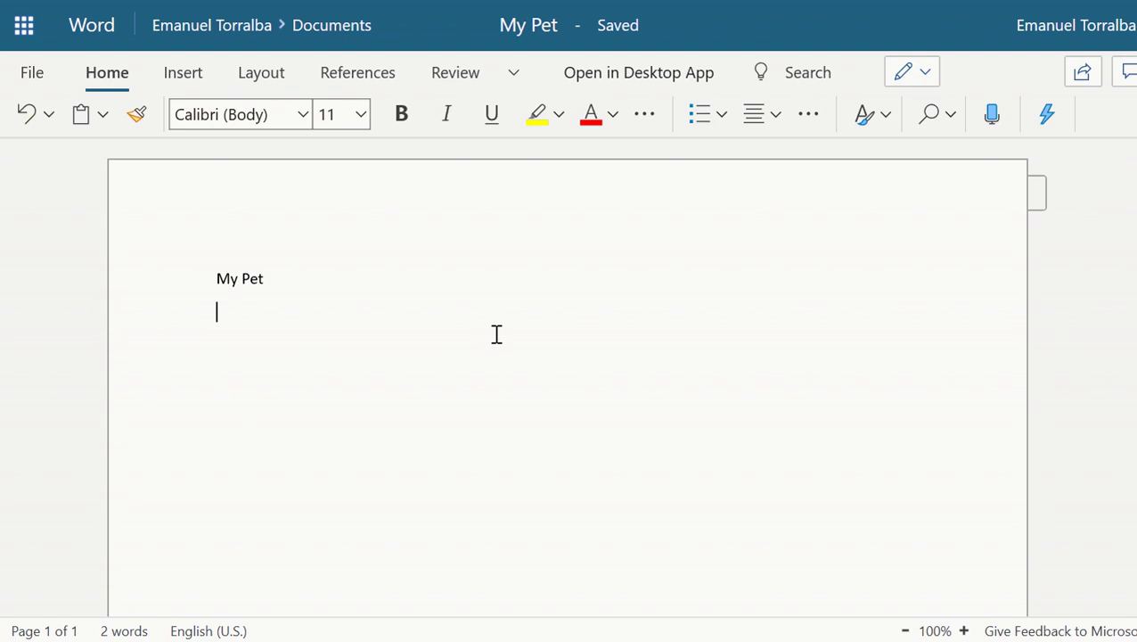
{"action": "type", "text": "By Mr. Tor"}
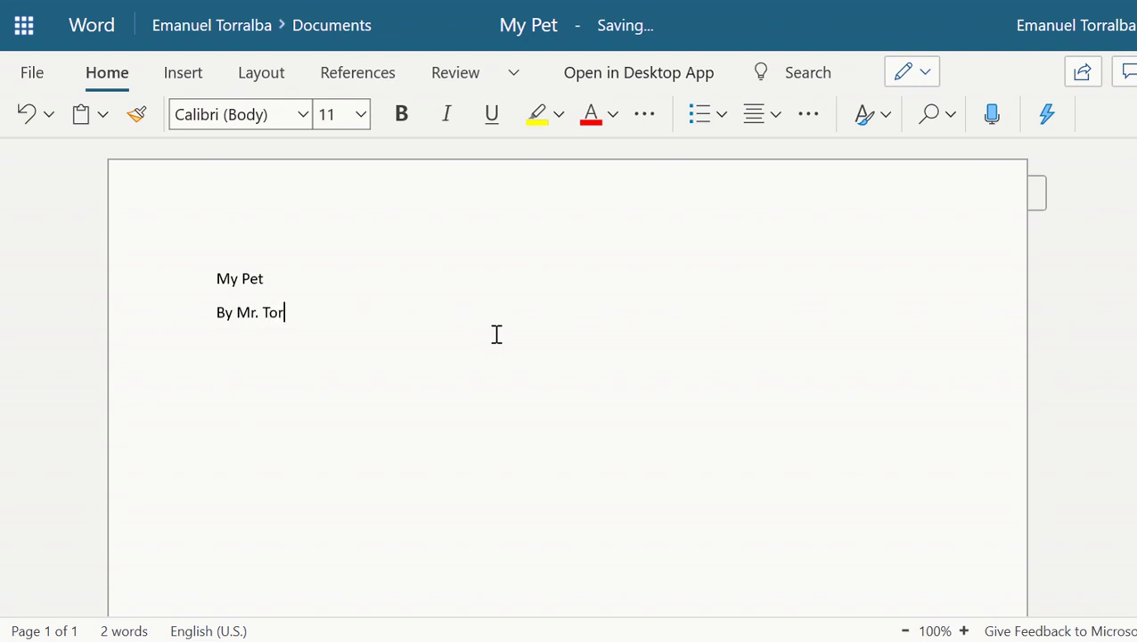
{"action": "type", "text": "ralba"}
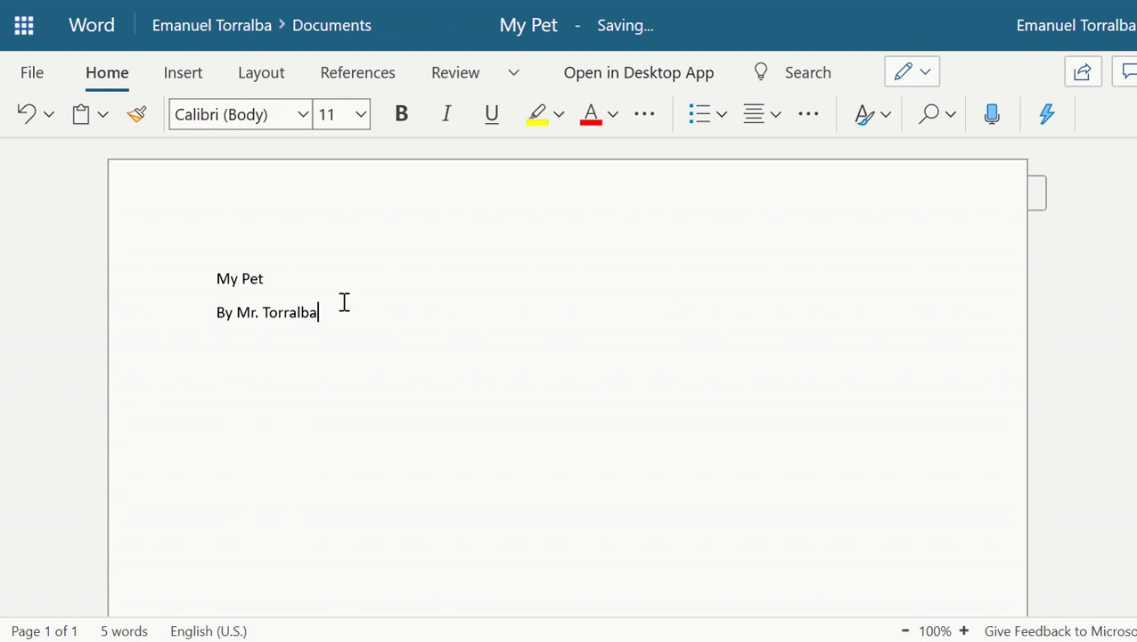
{"action": "left_click_drag", "start_coordinate": [317, 313], "coordinate": [196, 281]}
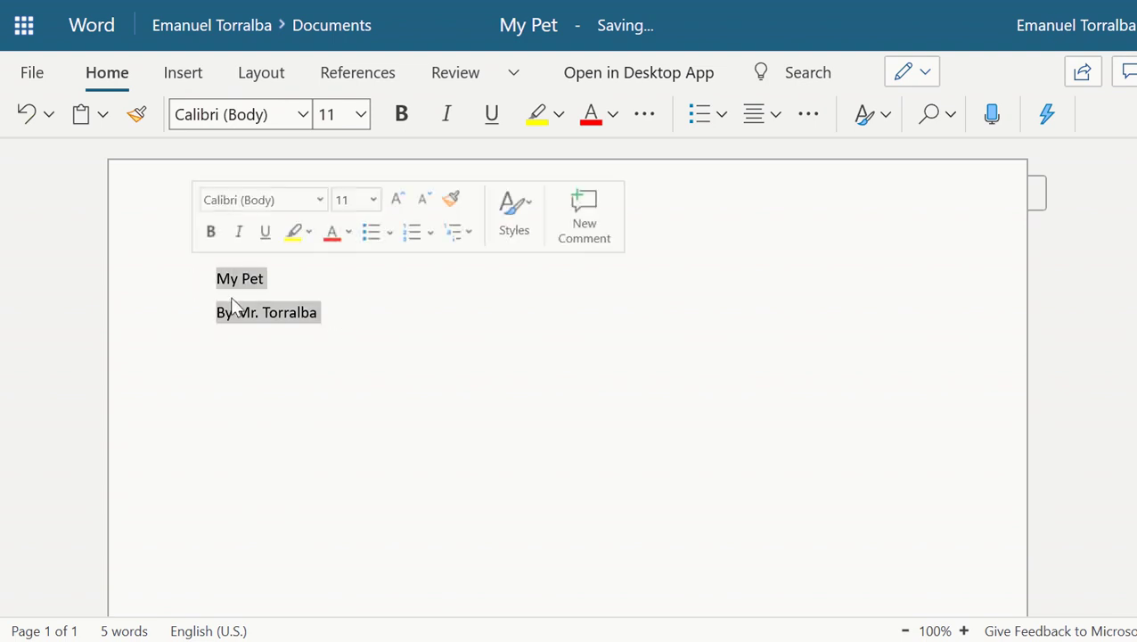
{"action": "left_click", "coordinate": [779, 125]}
{"action": "left_click", "coordinate": [806, 206]}
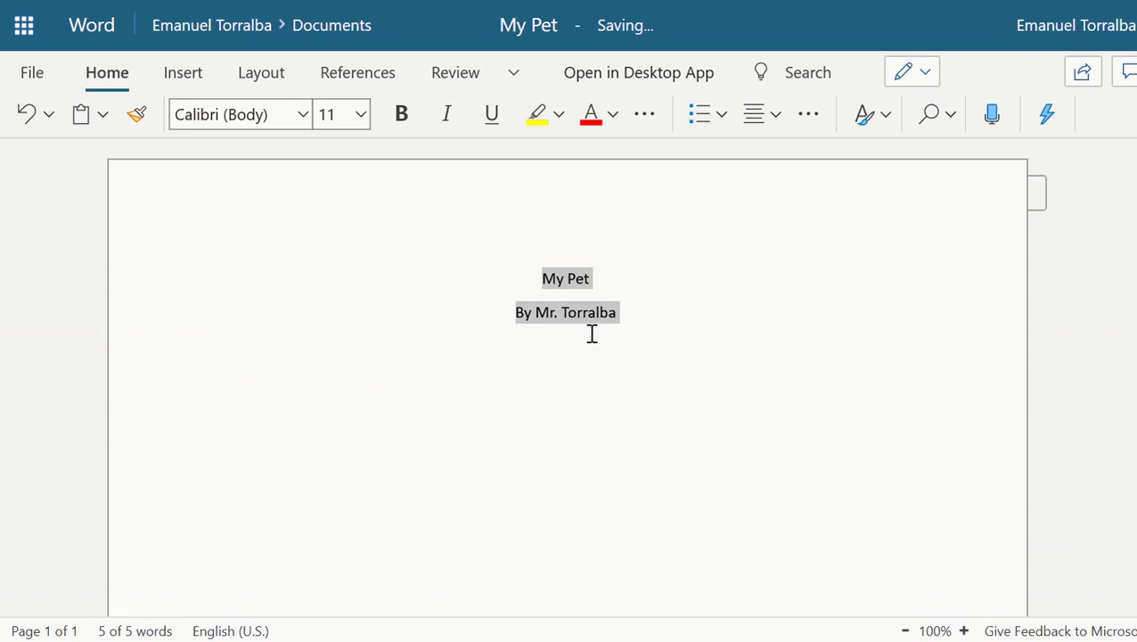
Add a left-aligned line below the byline with placeholder text 'Adfl jalfdj ldf'.
{"action": "left_click", "coordinate": [592, 331]}
{"action": "key", "text": "Return"}
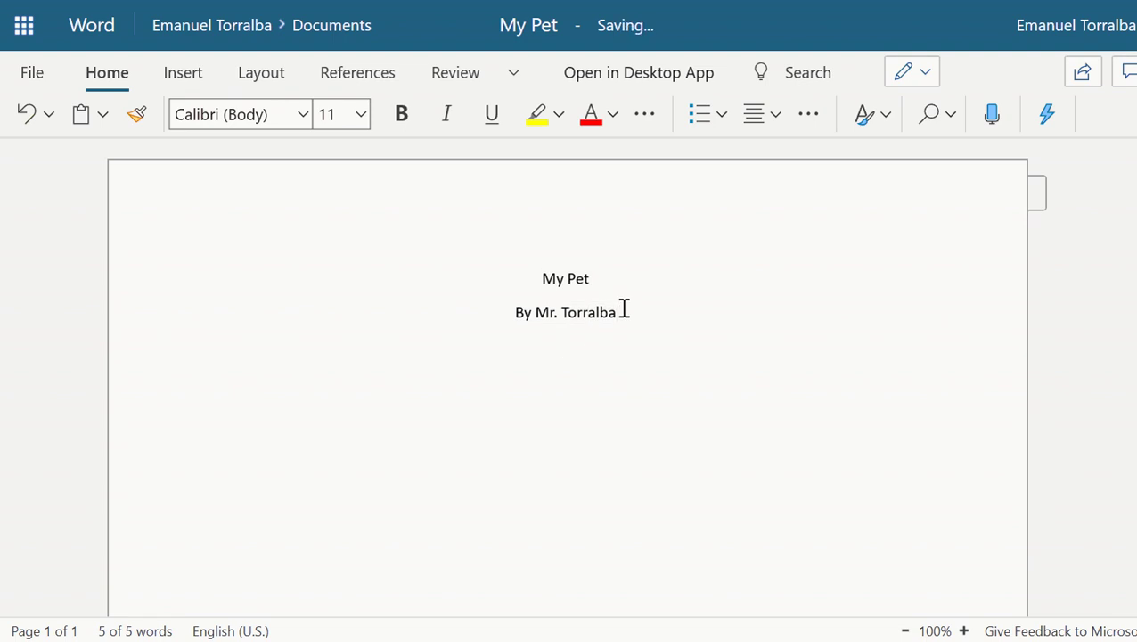
{"action": "left_click", "coordinate": [777, 116]}
{"action": "left_click", "coordinate": [759, 205]}
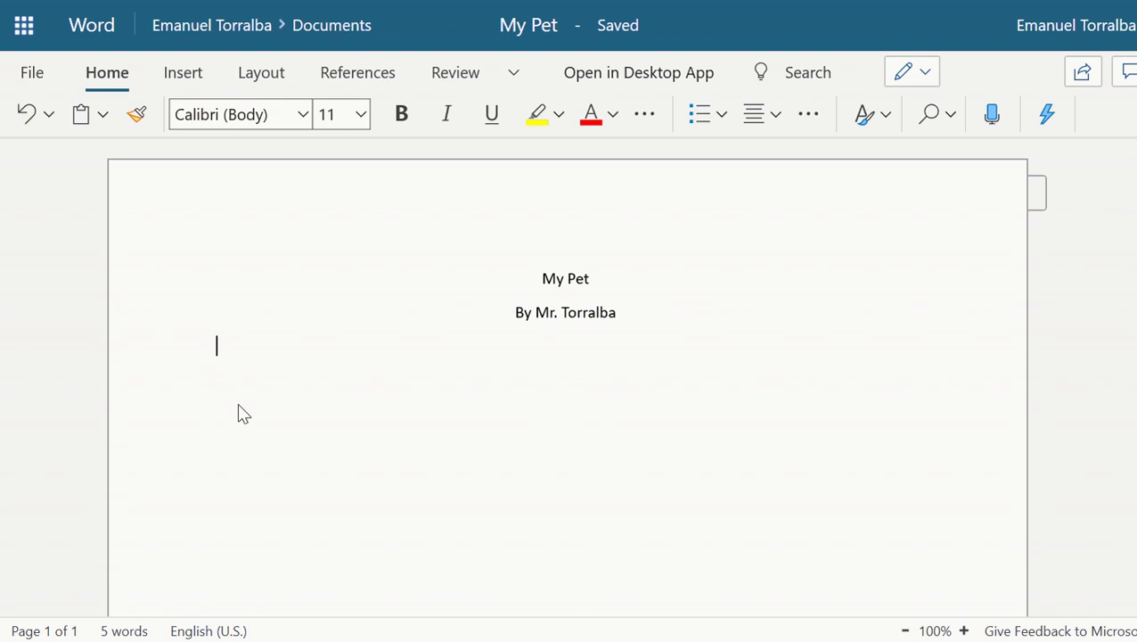
{"action": "type", "text": "Adfl jalfdj ldf"}
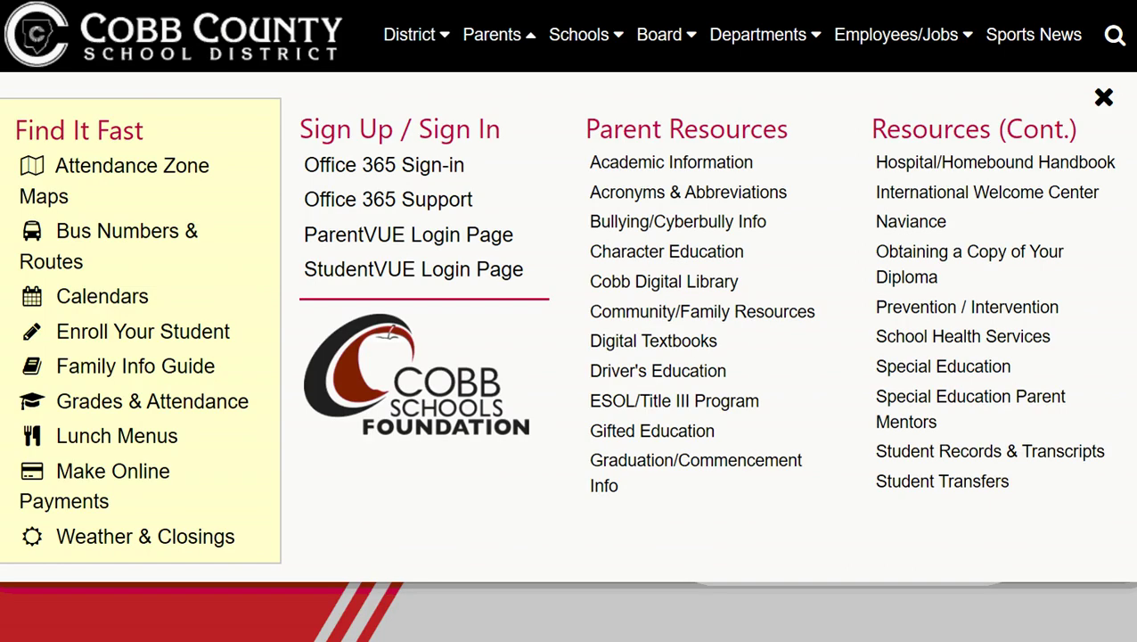
Reopen the My Pet document from the Office 365 recent files list.
{"action": "double_click", "coordinate": [615, 412]}
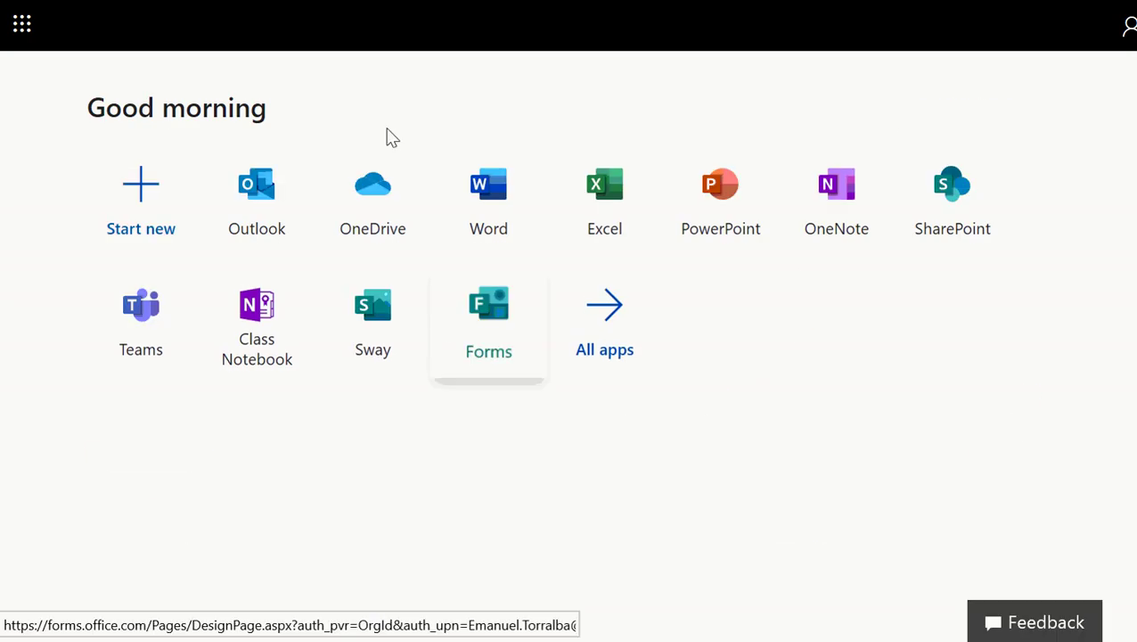
{"action": "scroll", "coordinate": [234, 188], "scroll_direction": "down", "scroll_amount": 10}
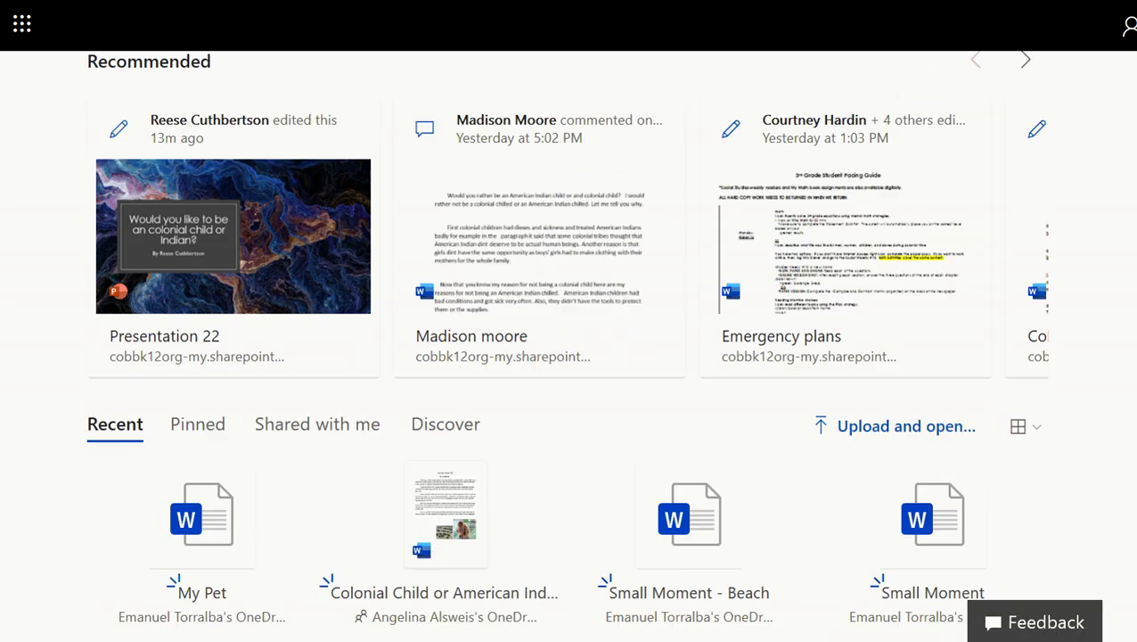
{"action": "scroll", "coordinate": [234, 188], "scroll_direction": "up", "scroll_amount": 4}
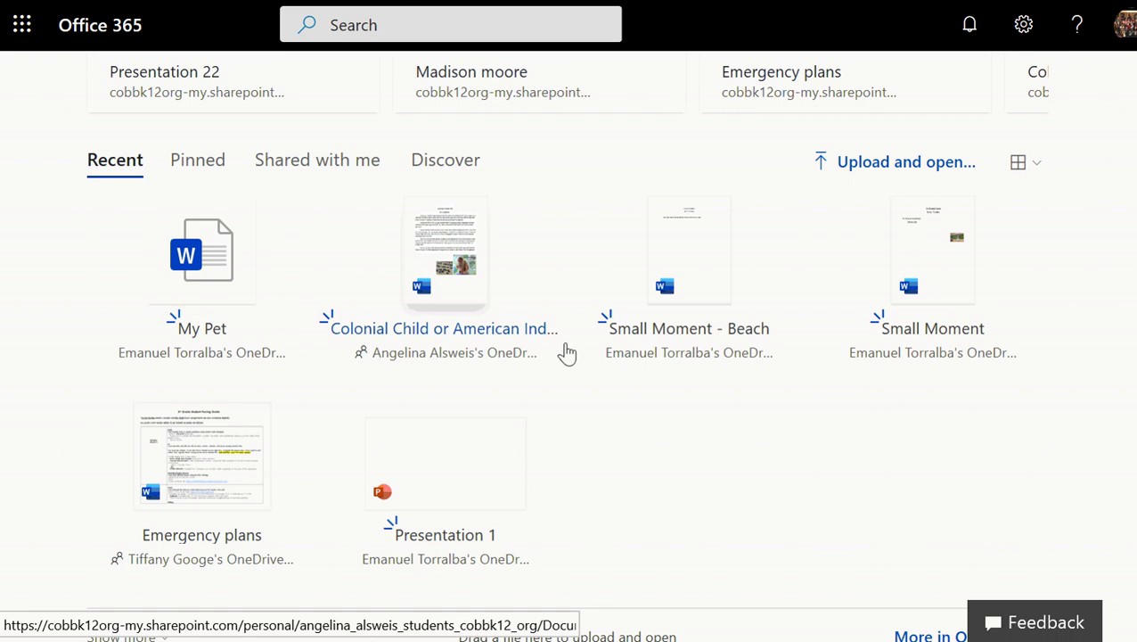
{"action": "left_click", "coordinate": [194, 285]}
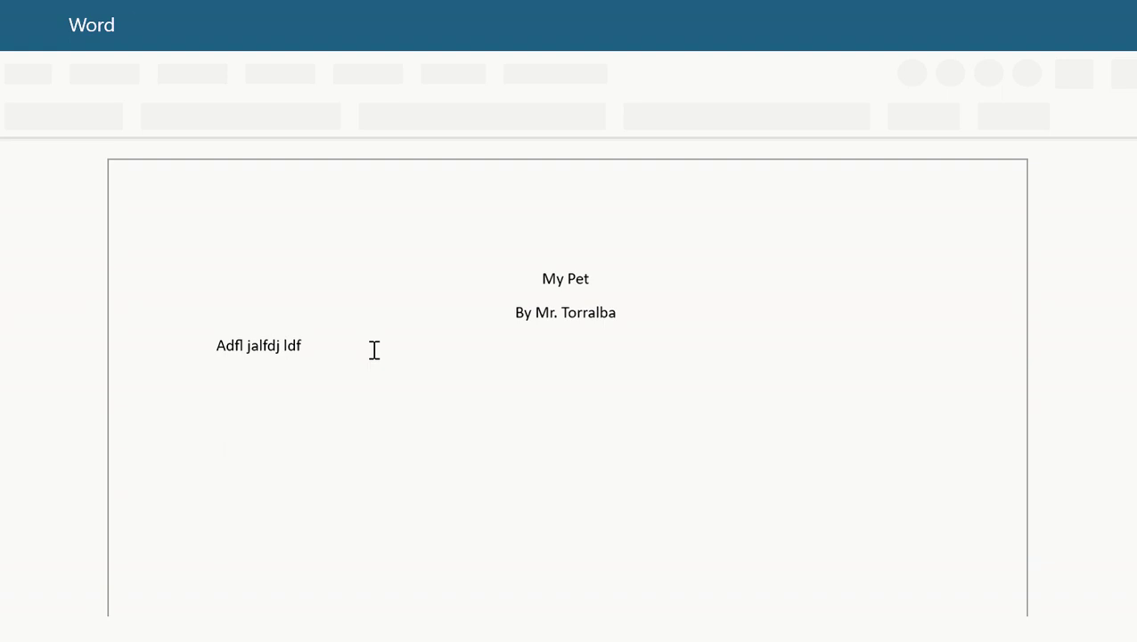
Add an empty line below the body text and check the Insert tab's Picture options without inserting.
{"action": "key", "text": "Return"}
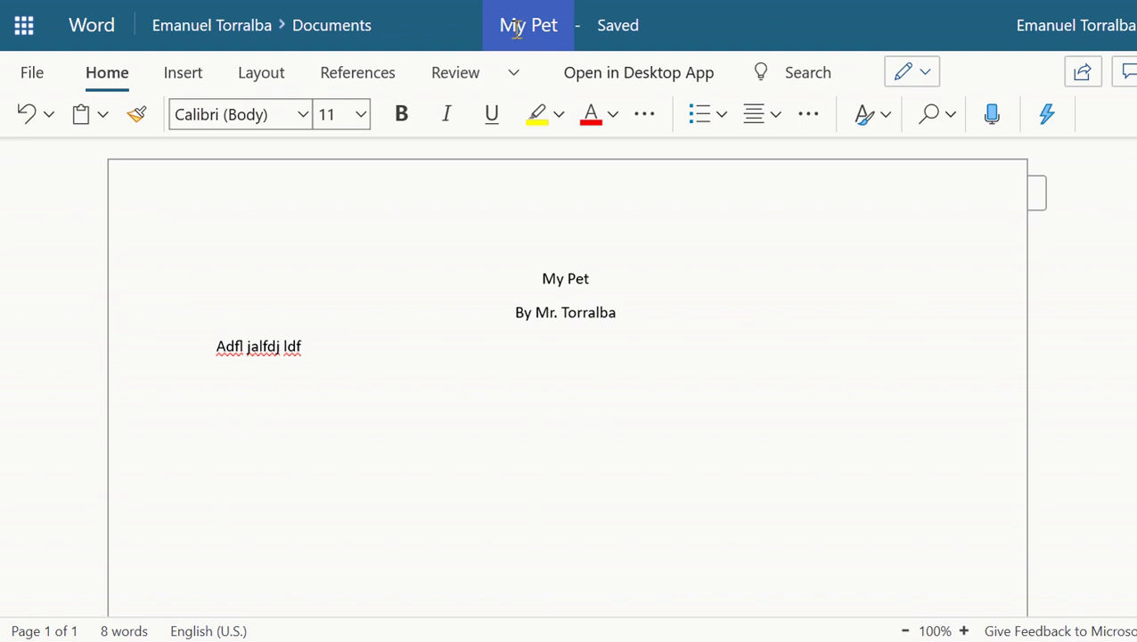
{"action": "left_click", "coordinate": [188, 80]}
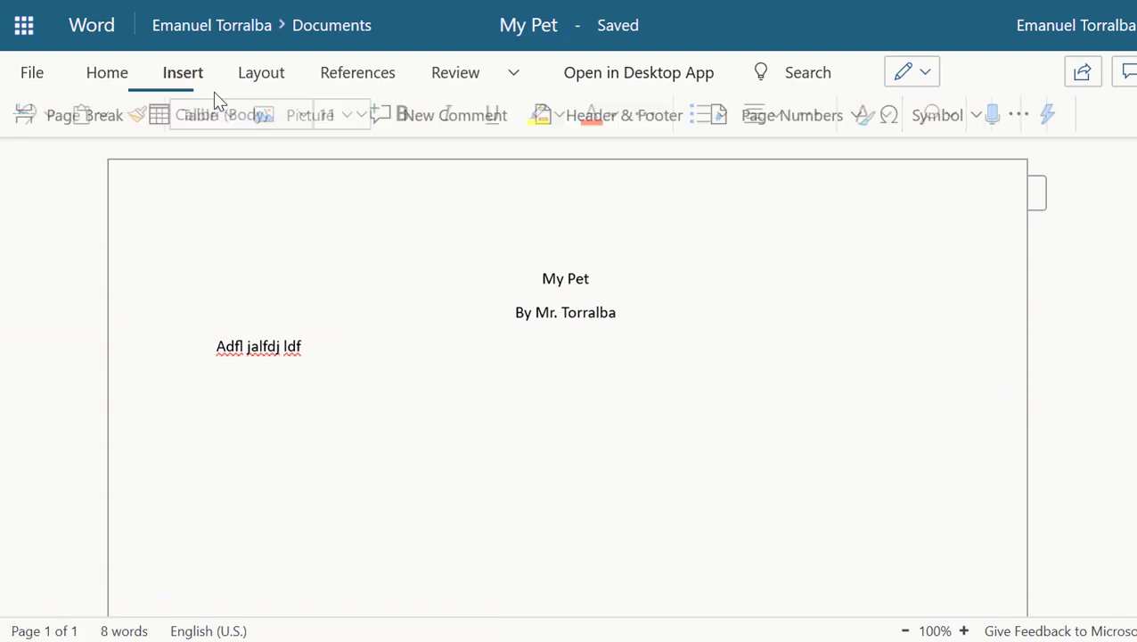
{"action": "left_click", "coordinate": [335, 113]}
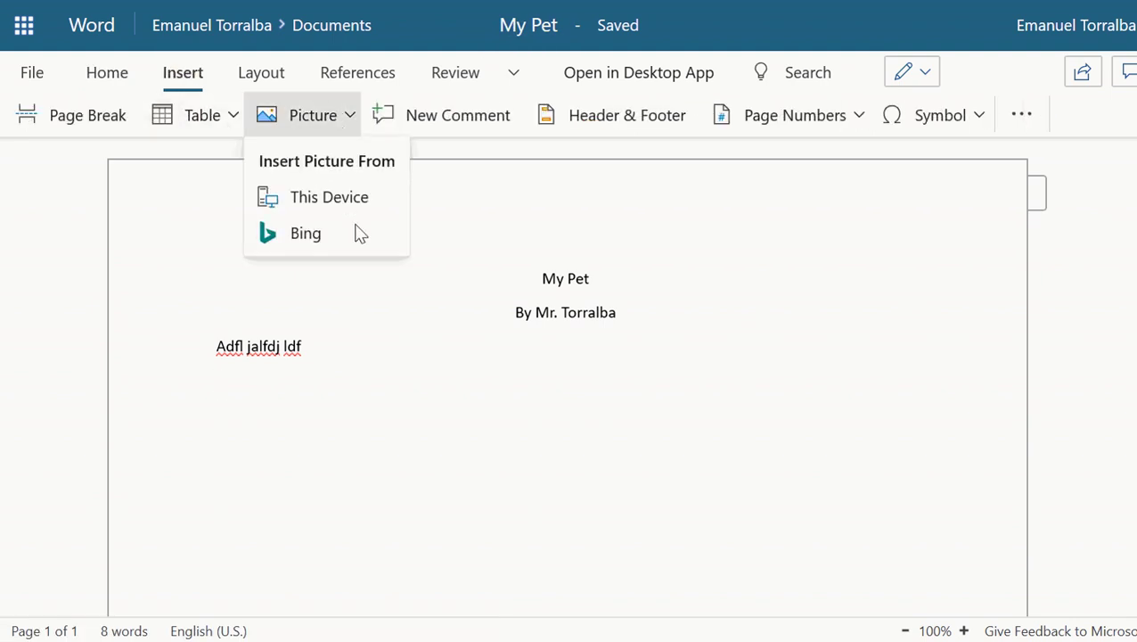
{"action": "left_click", "coordinate": [507, 390]}
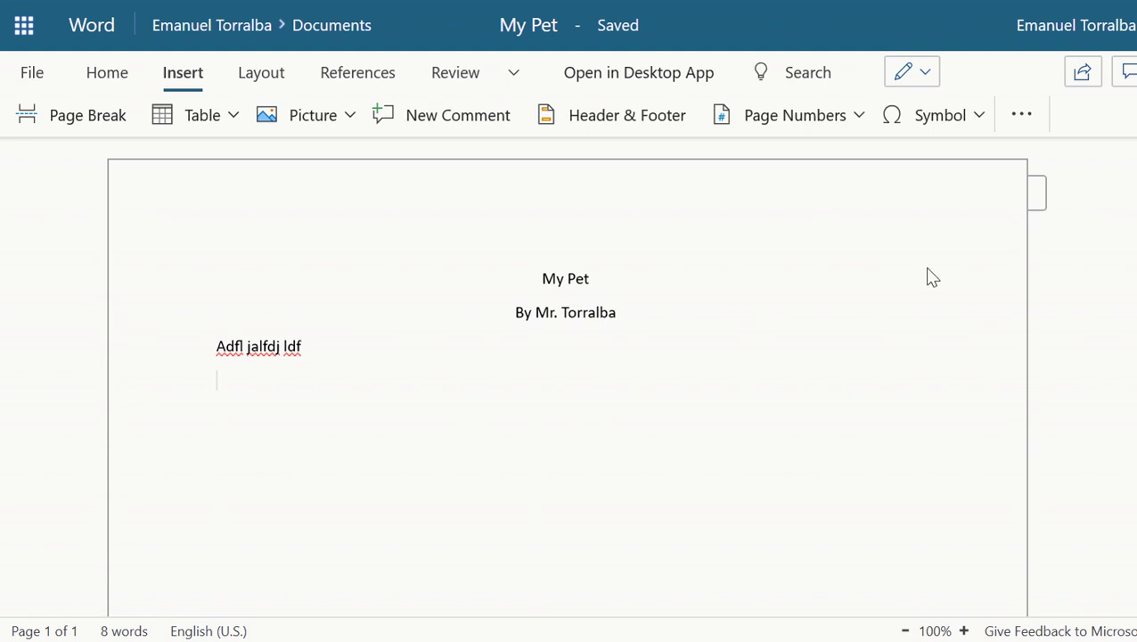
Share My Pet with the teacher, entered by name, and send the edit link.
{"action": "left_click", "coordinate": [1081, 75]}
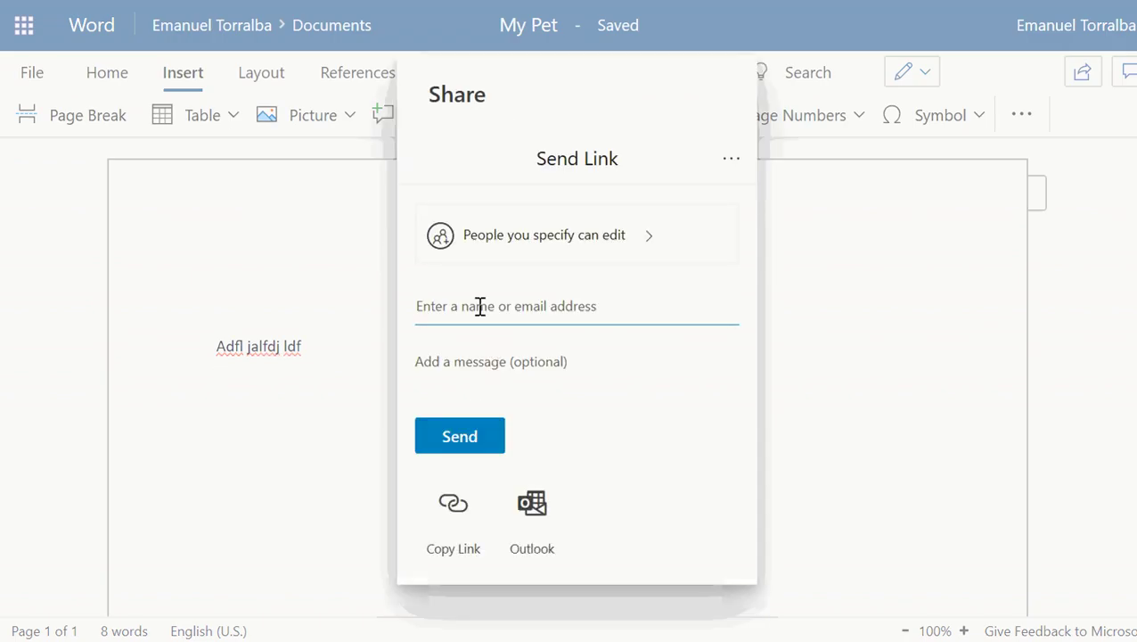
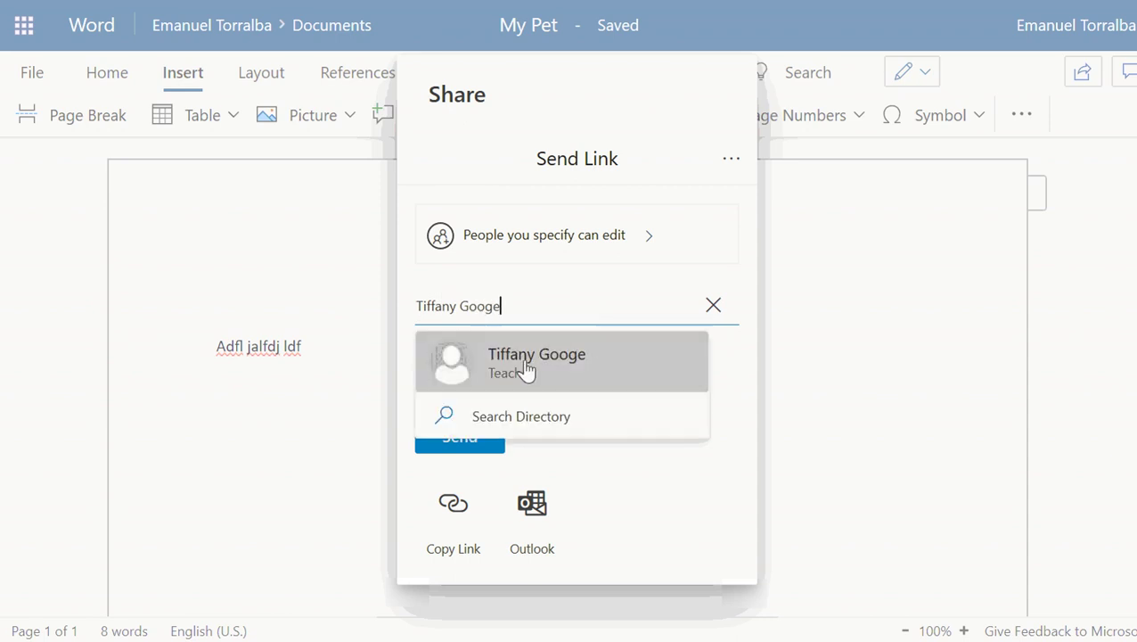
{"action": "left_click", "coordinate": [511, 379]}
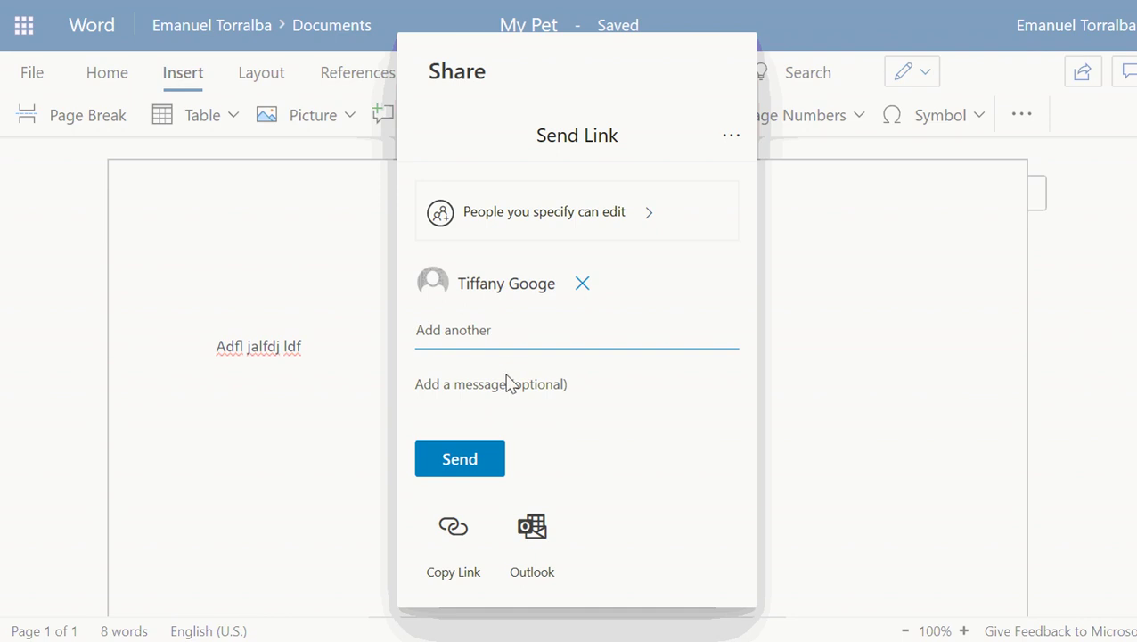
{"action": "left_click", "coordinate": [459, 462]}
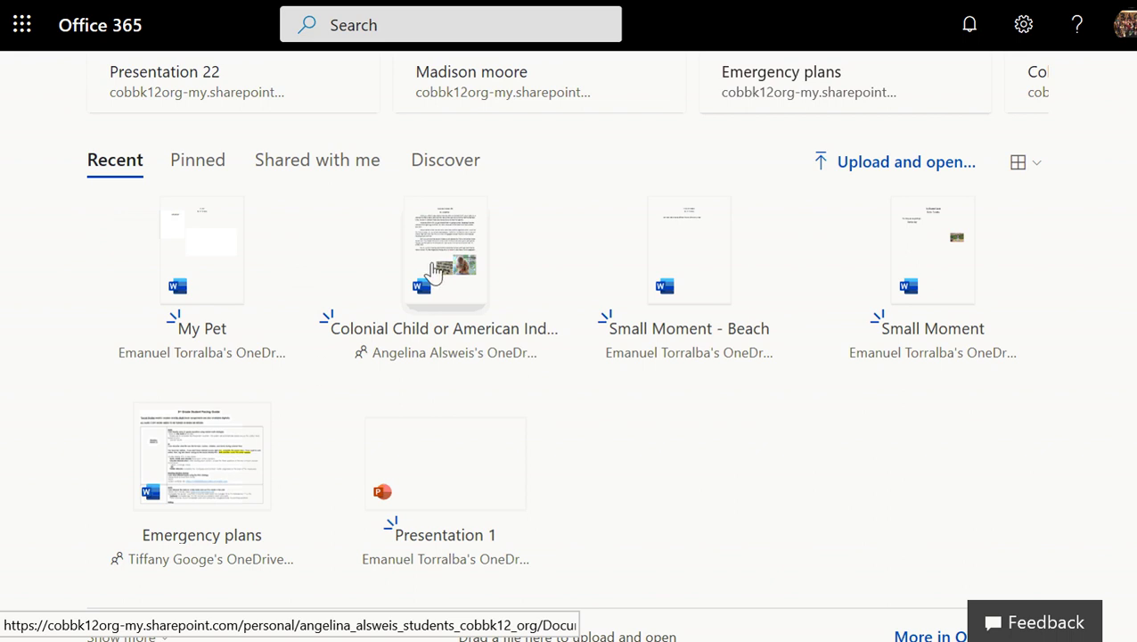
Open the shared colonial child document, then load the Cobb County School District site's Parents panel.
{"action": "left_click", "coordinate": [436, 273]}
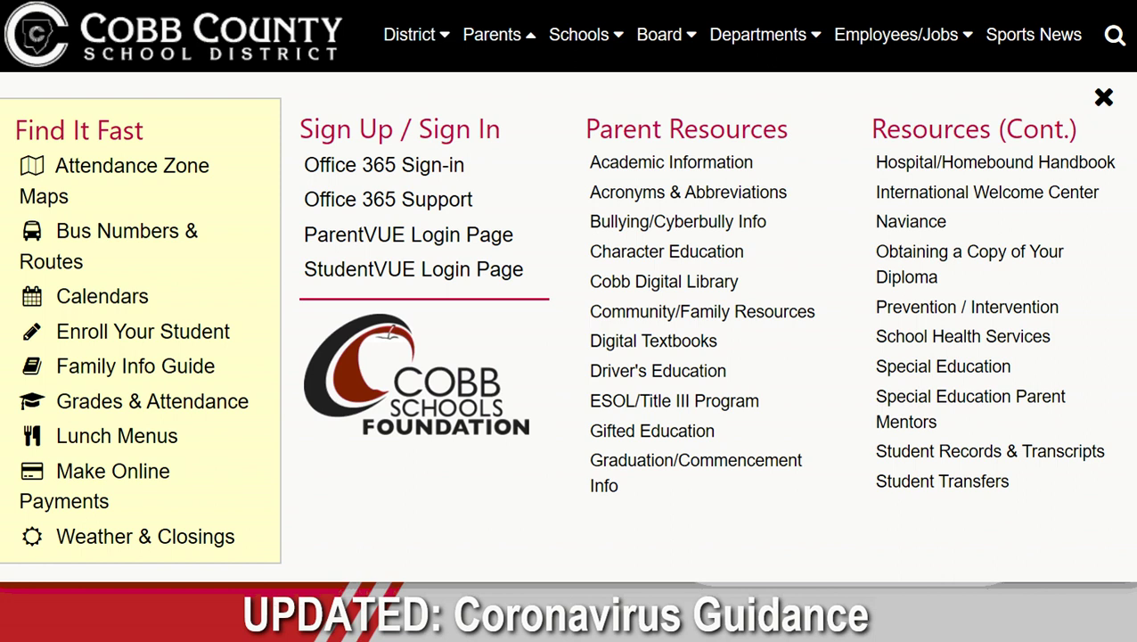
{"action": "key", "text": "ctrl+l"}
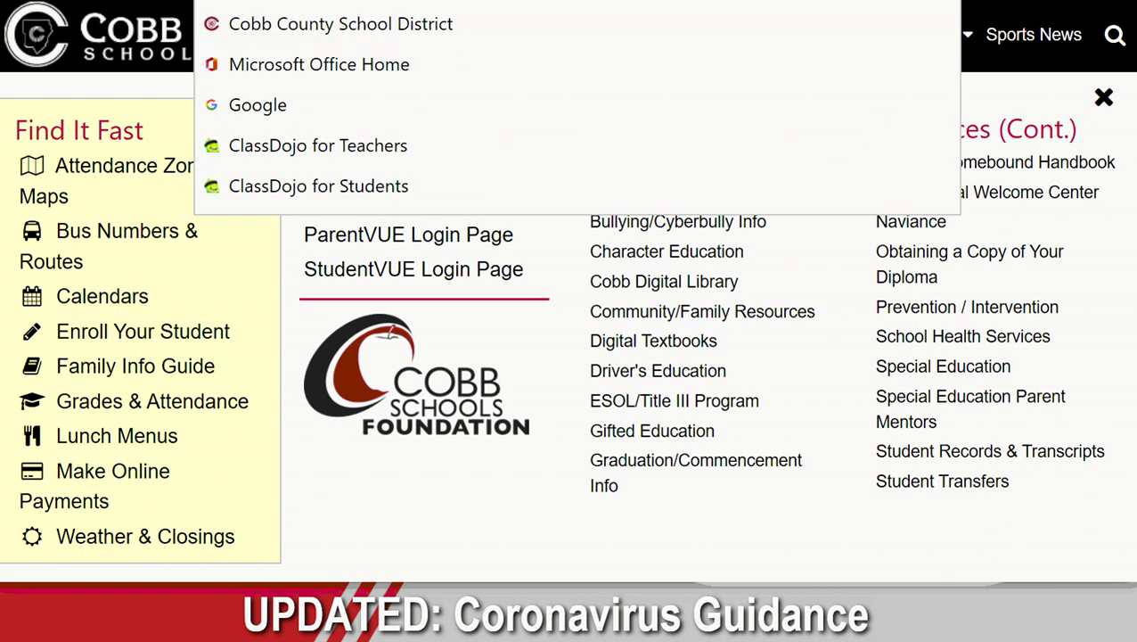
{"action": "key", "text": "Return"}
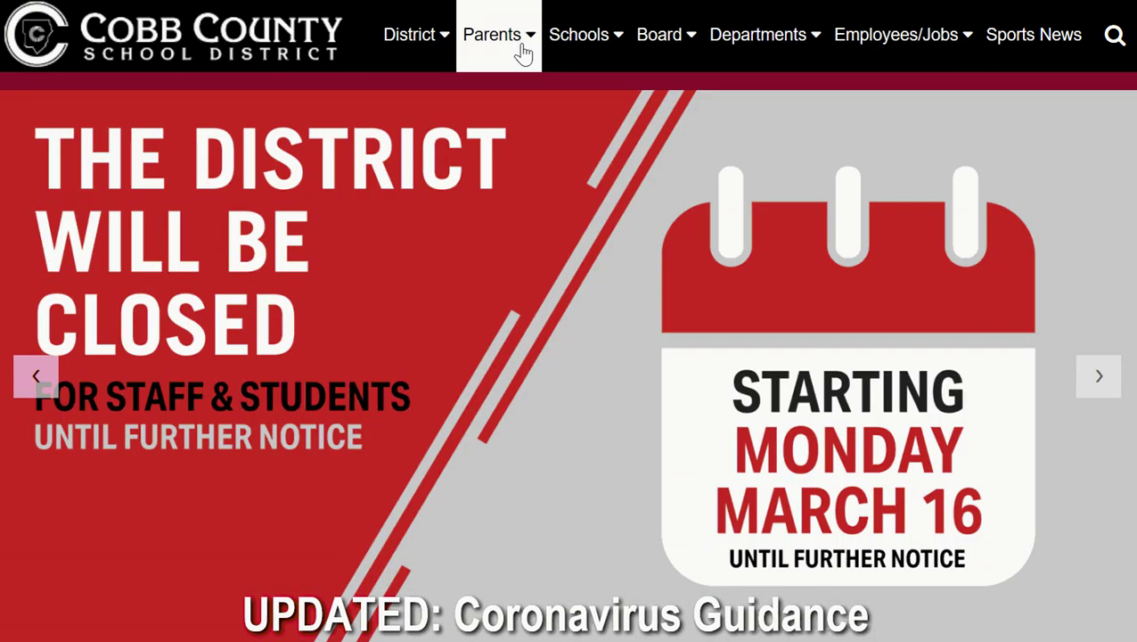
{"action": "left_click", "coordinate": [522, 52]}
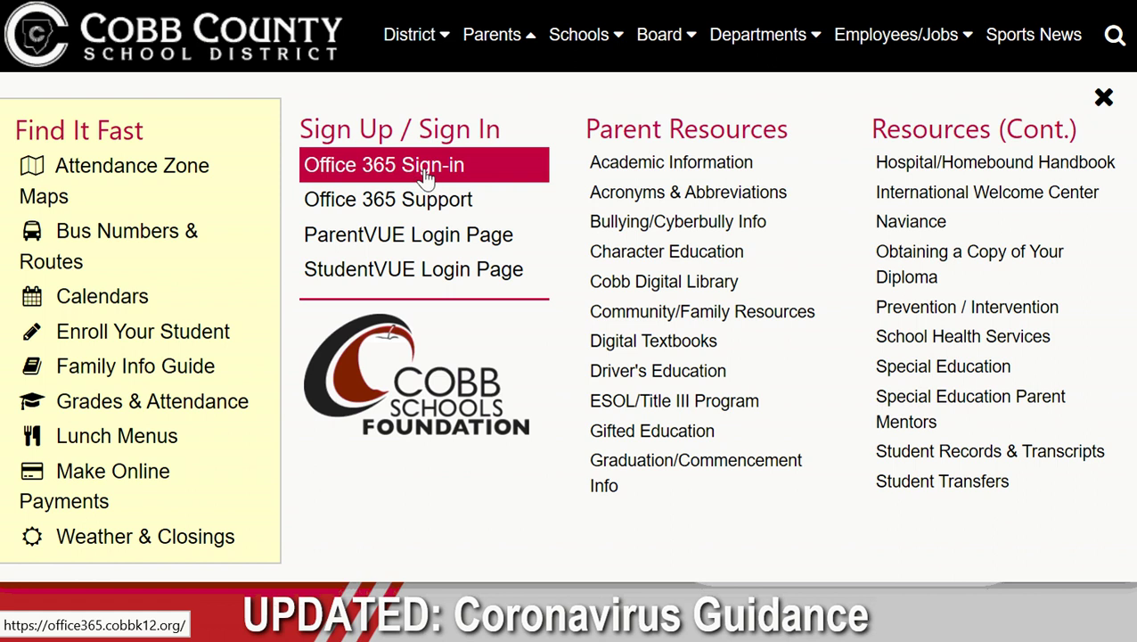